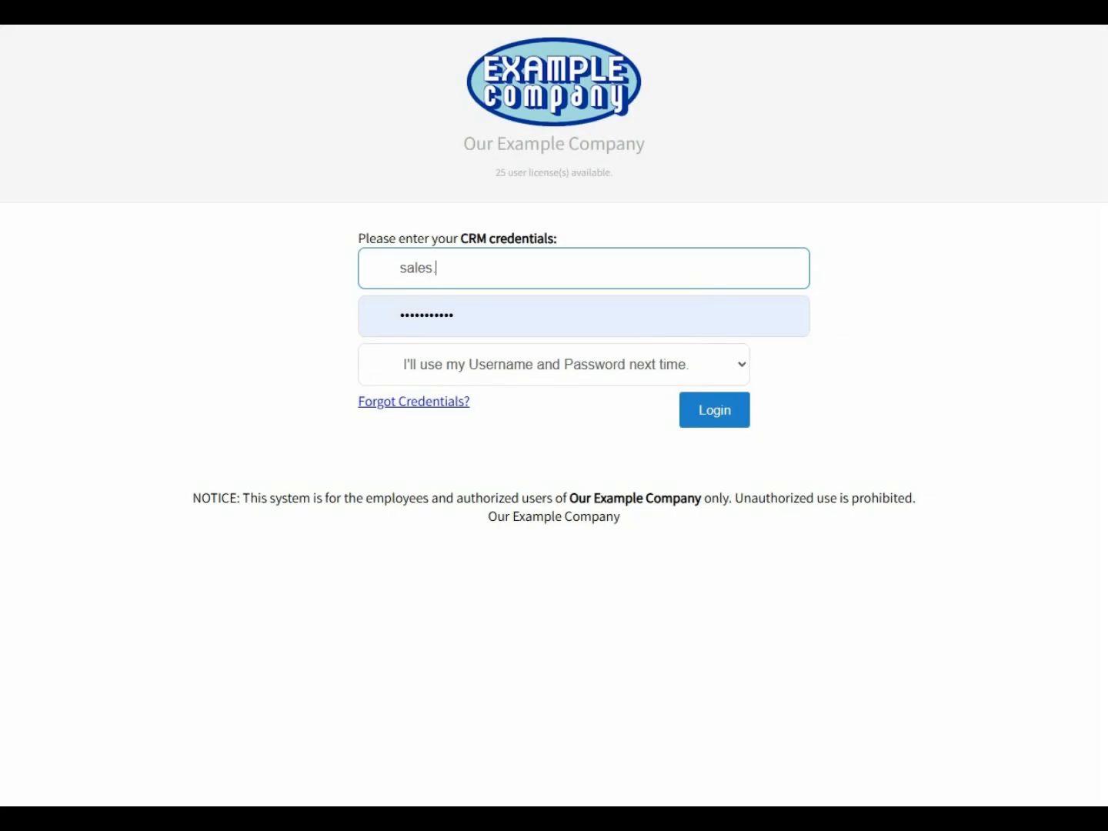
Step: Enter the account password and log in to the CRM
key(Tab)
text(•••••••)
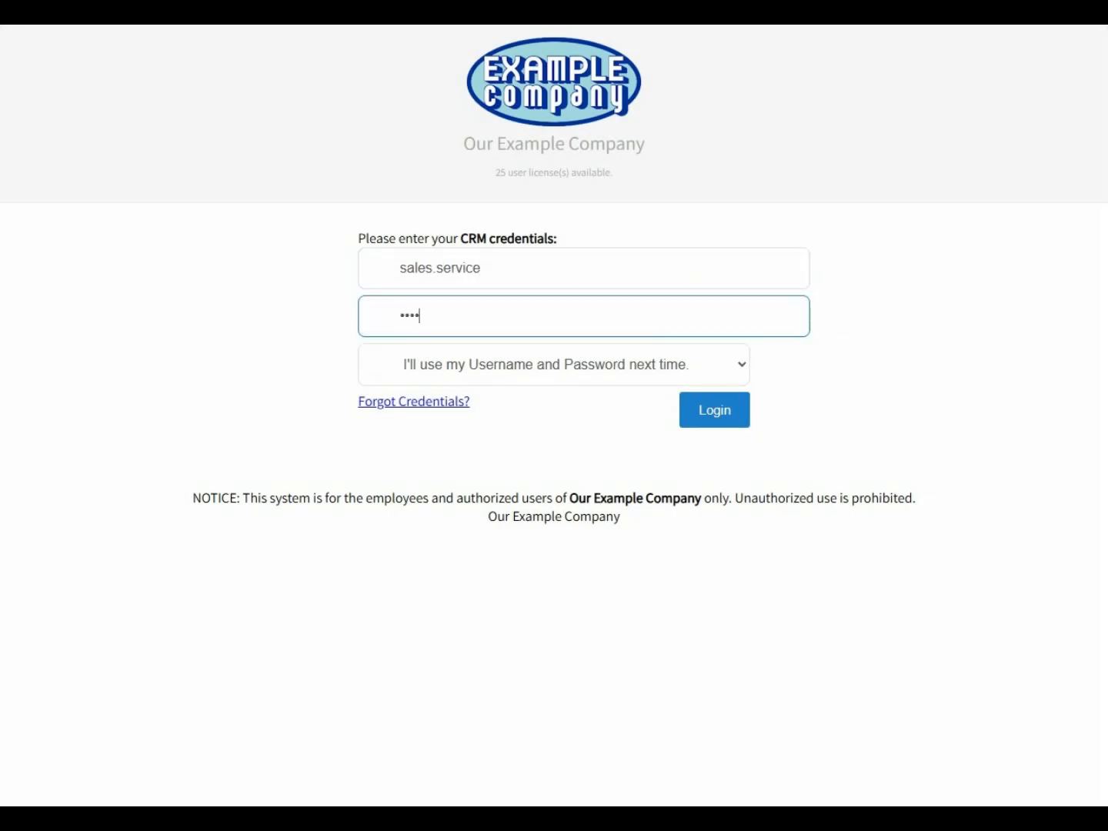
key(Return)
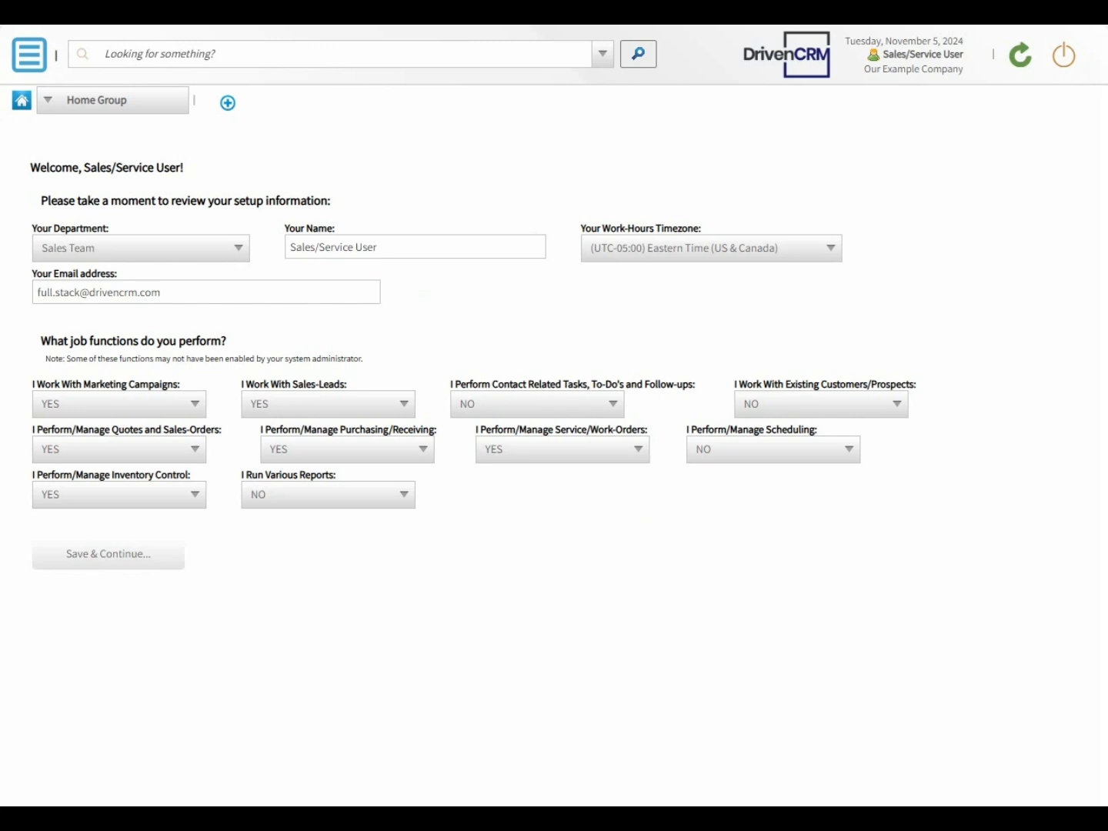
Step: Review the available departments and the remaining setup information fields on the welcome page
click(198, 249)
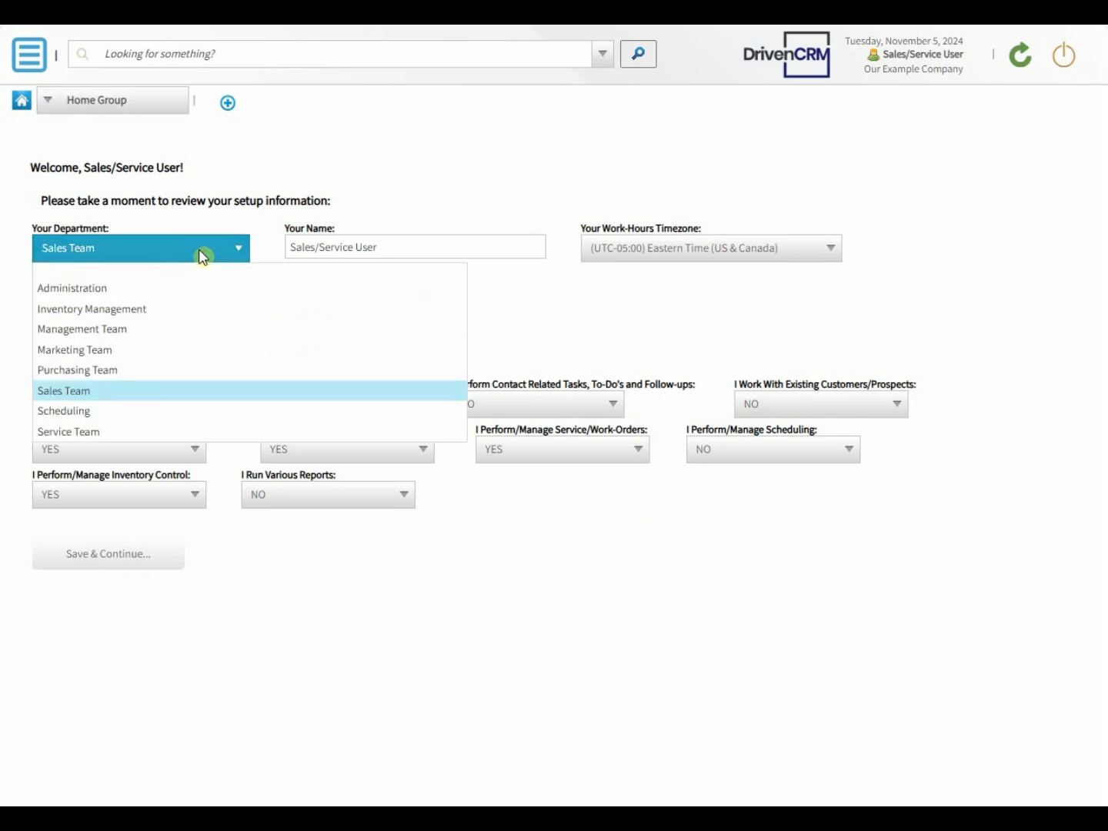
key(Tab)
key(Tab)
key(Tab)
key(Tab)
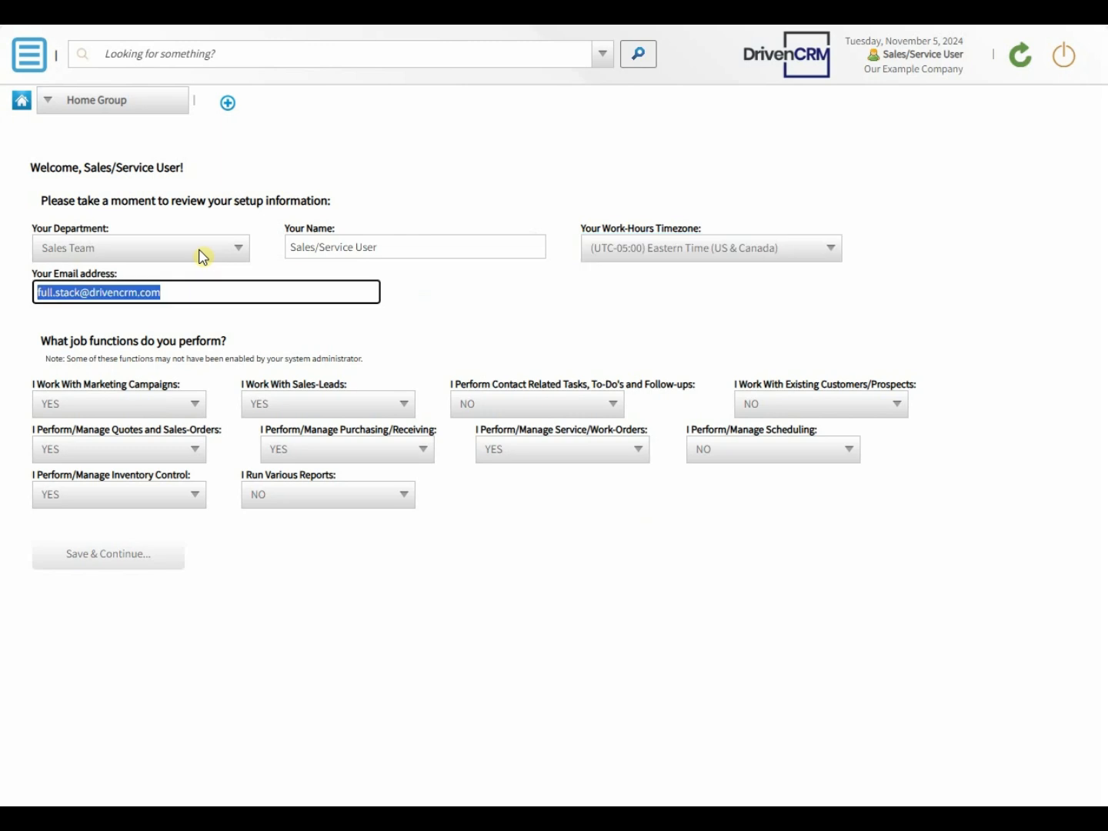
key(Tab)
key(Tab)
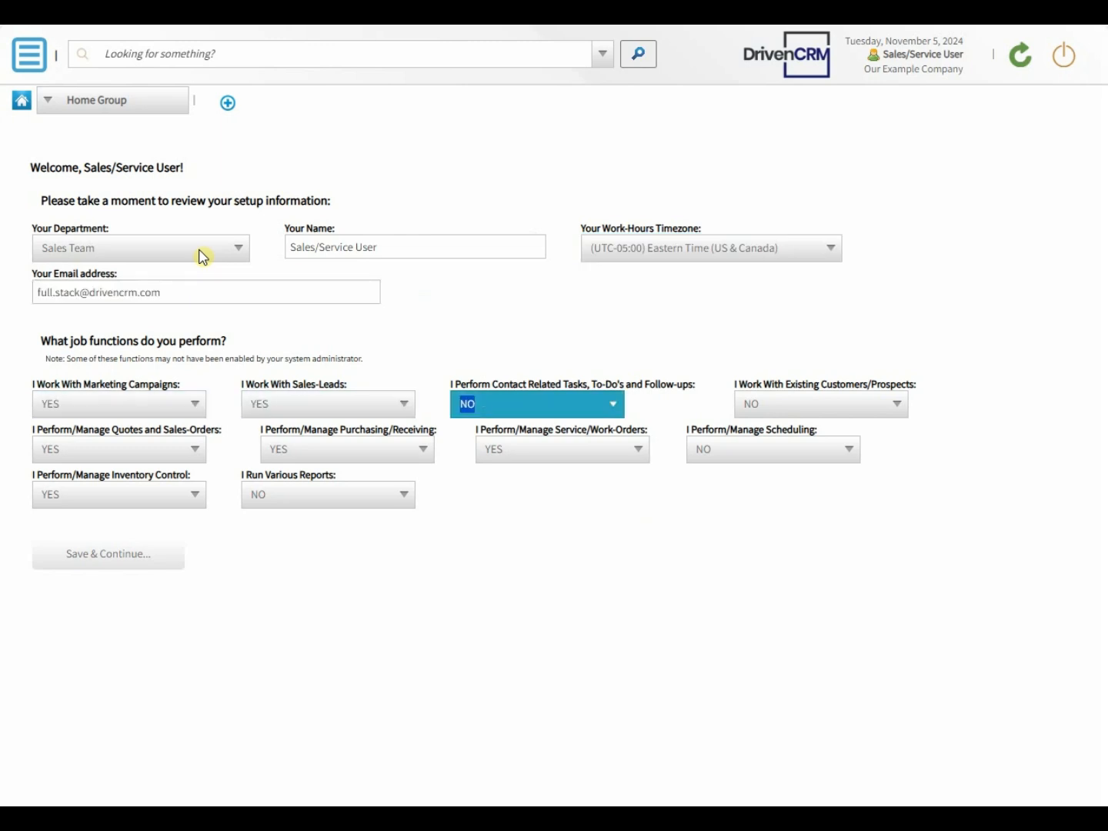
Step: Set contact-related tasks, existing customers/prospects and scheduling to YES in the job functions, and save the setup information
click(512, 410)
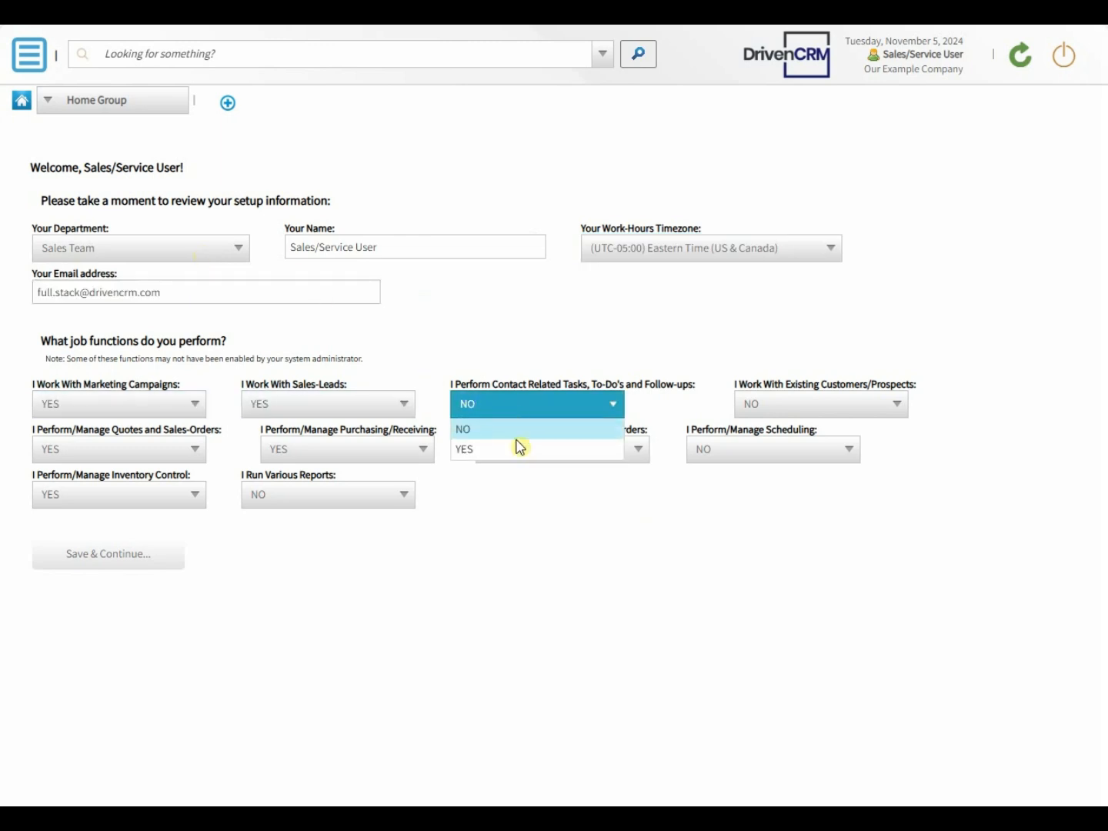
click(517, 454)
click(889, 400)
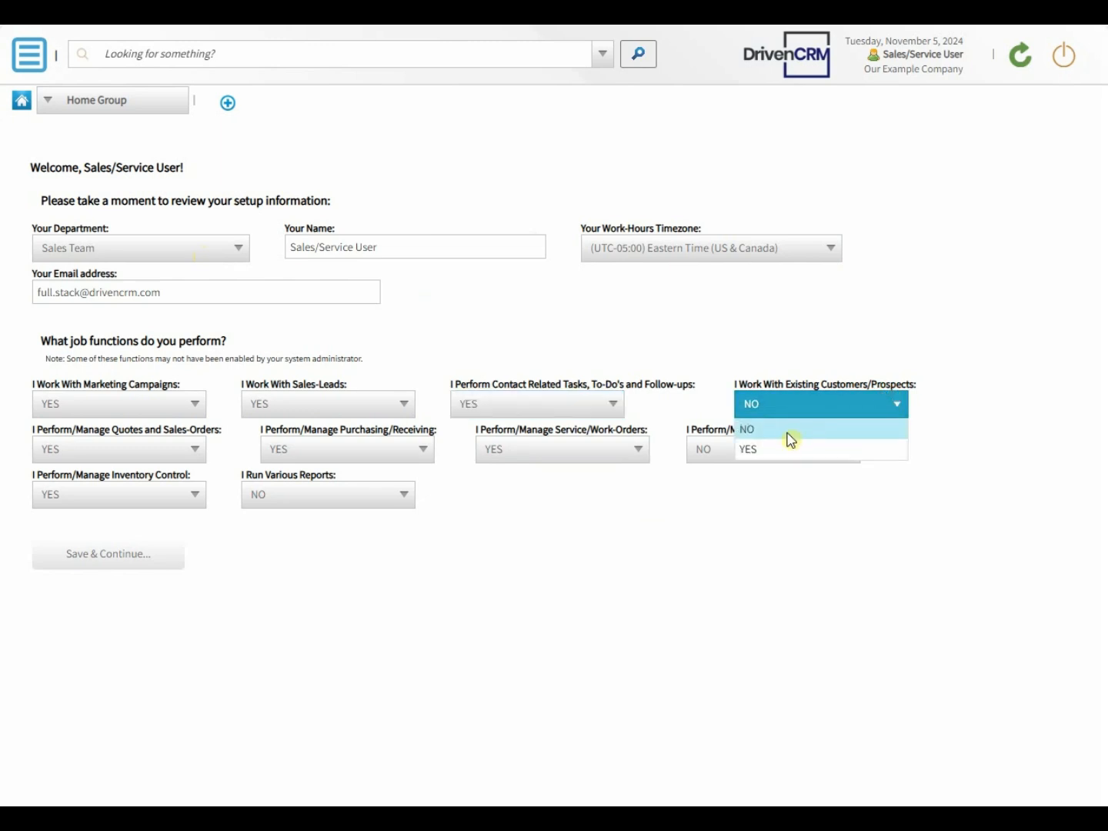
click(783, 449)
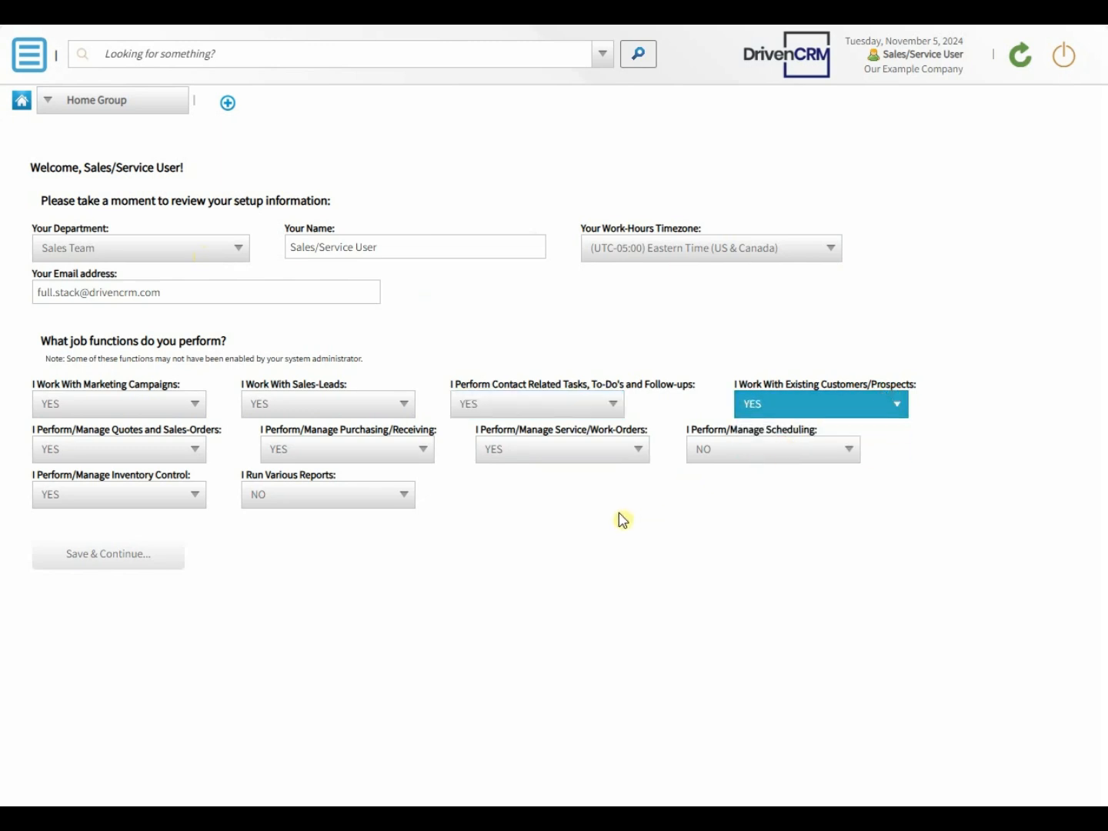
click(742, 453)
click(726, 493)
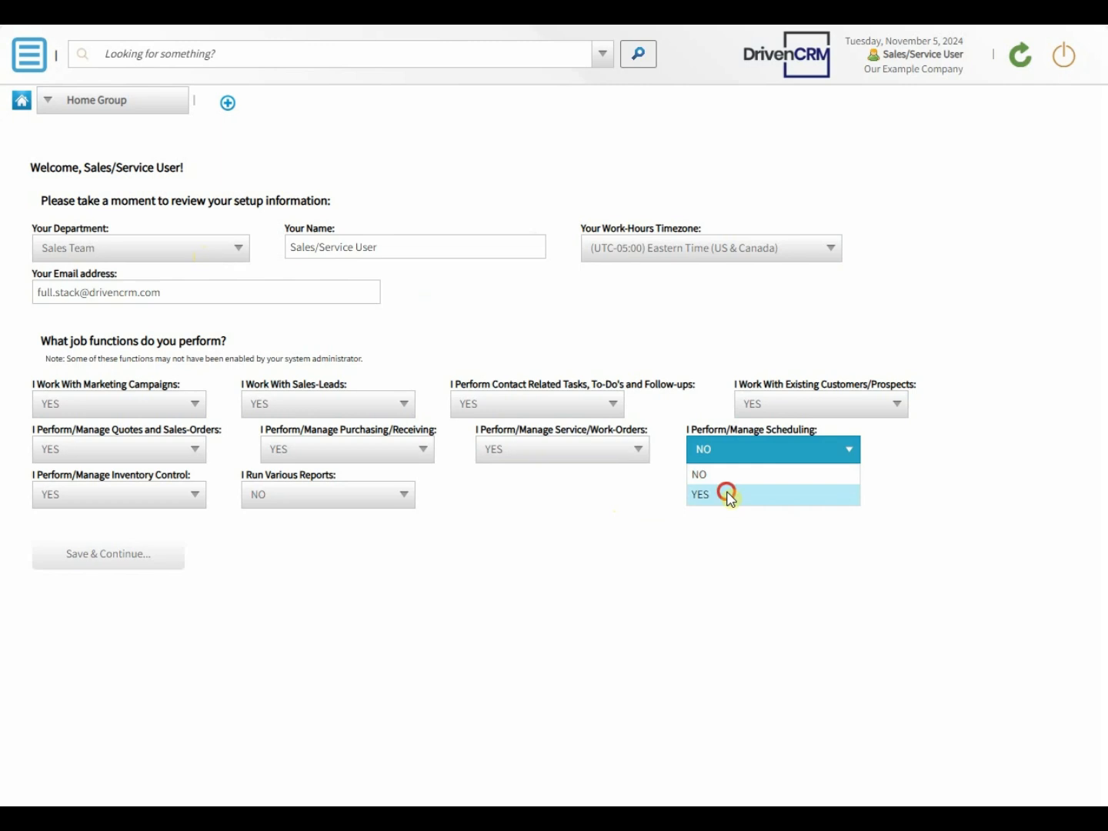
click(130, 564)
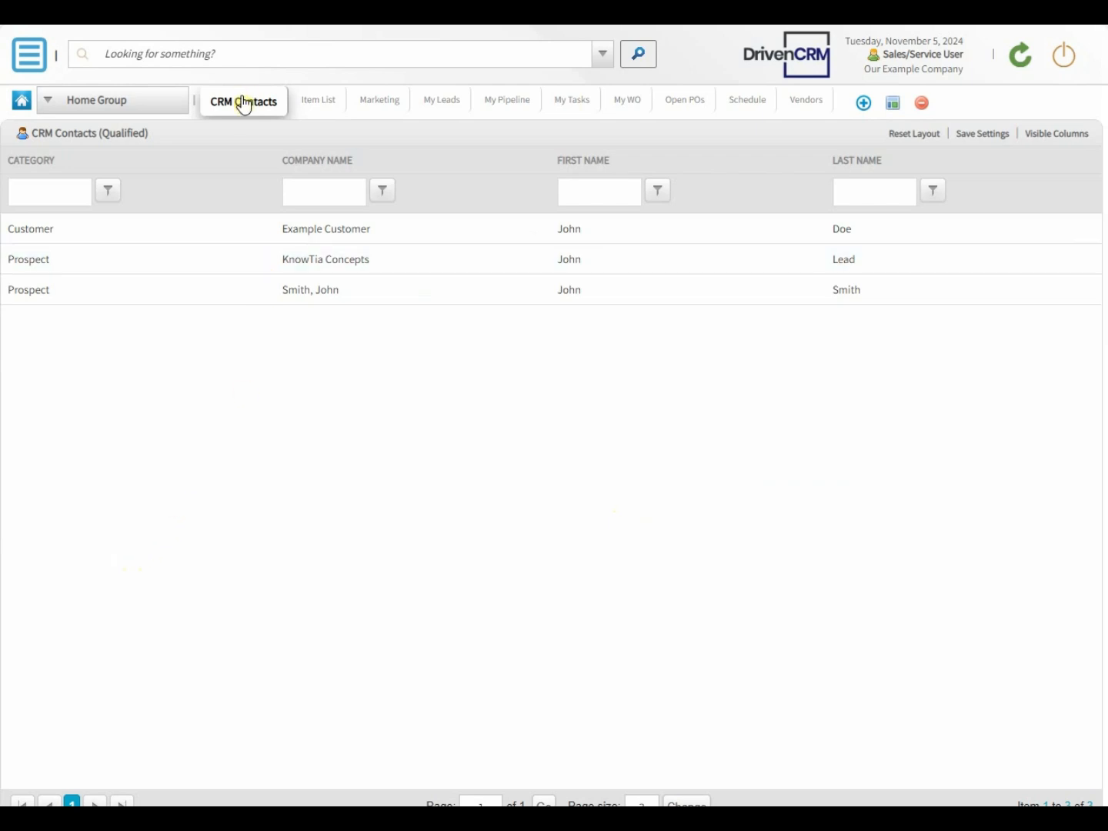
Step: View the Item List, Marketing and My Leads workspaces in the Home Group
click(308, 107)
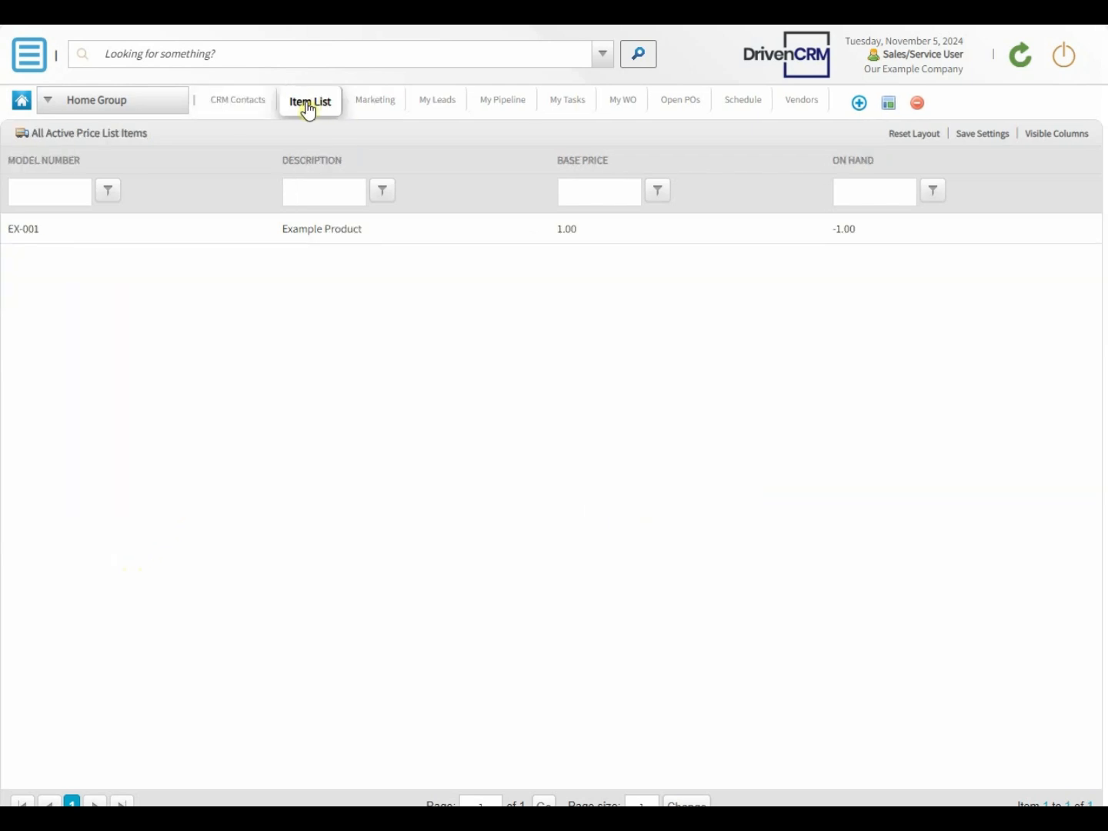
click(363, 107)
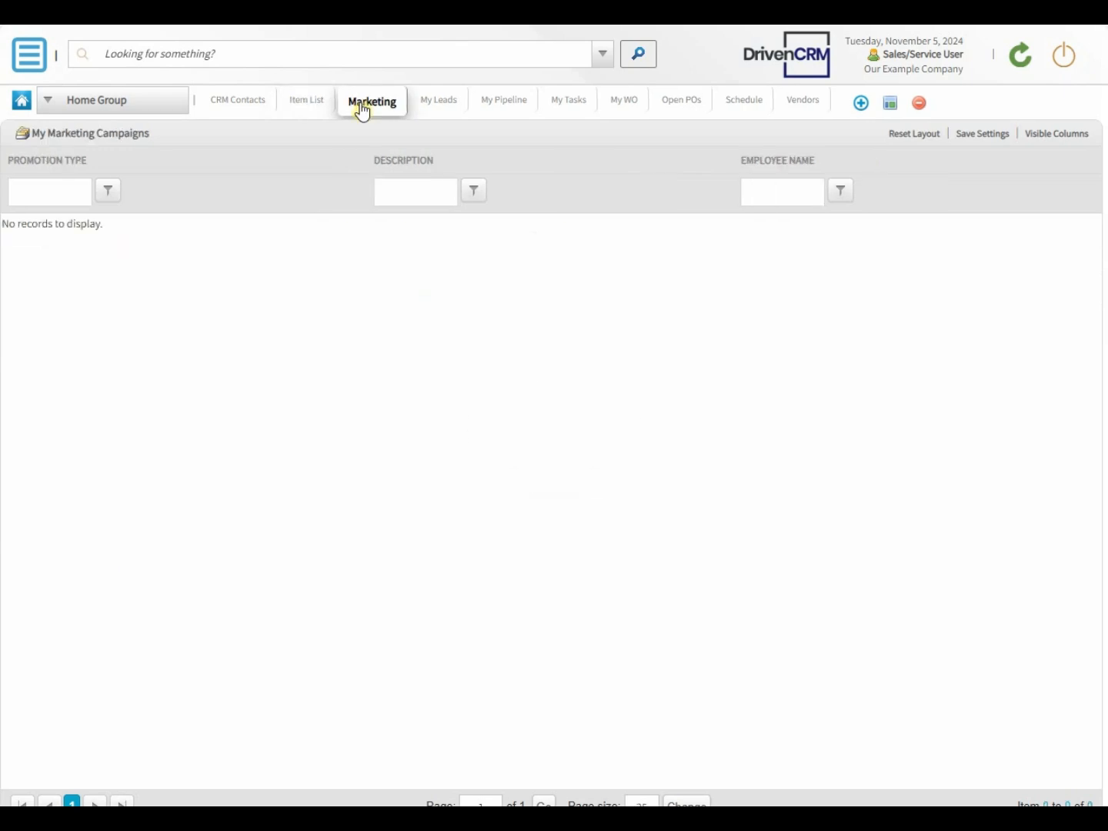
click(432, 107)
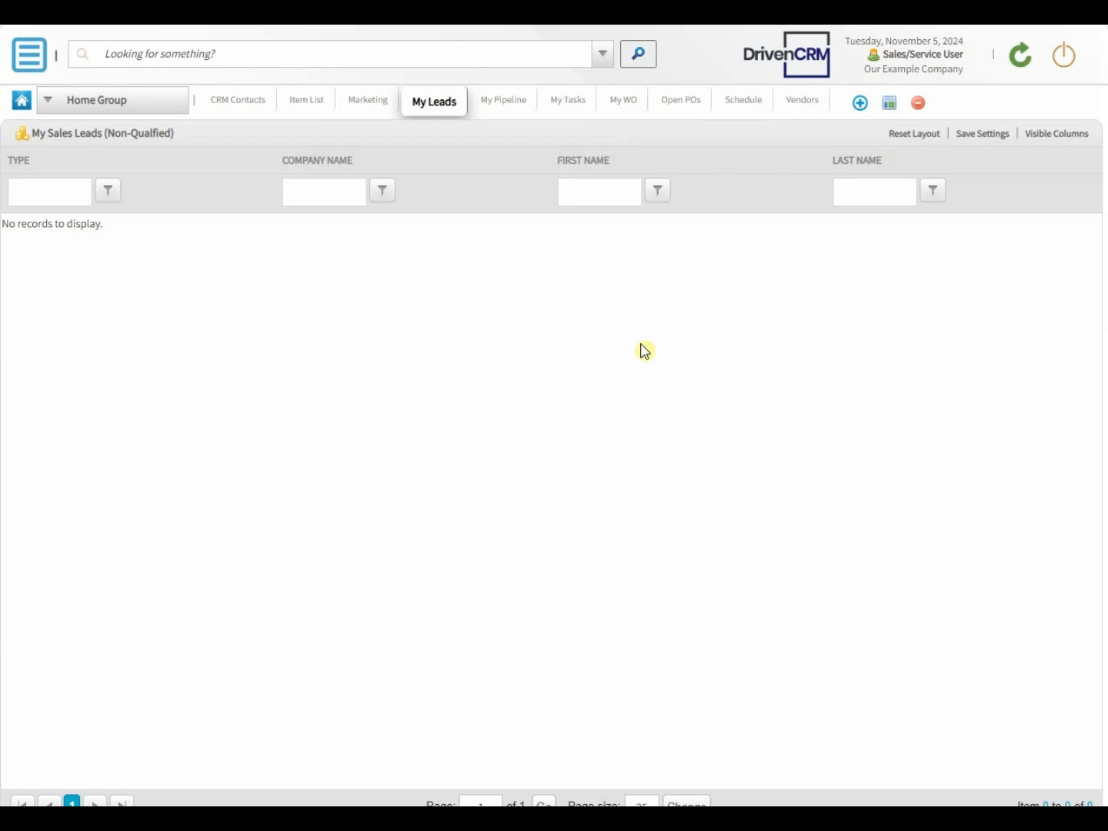
Step: Create a workspace named Marketing Campaigns in the Home Group with the two-panel design layout
click(857, 105)
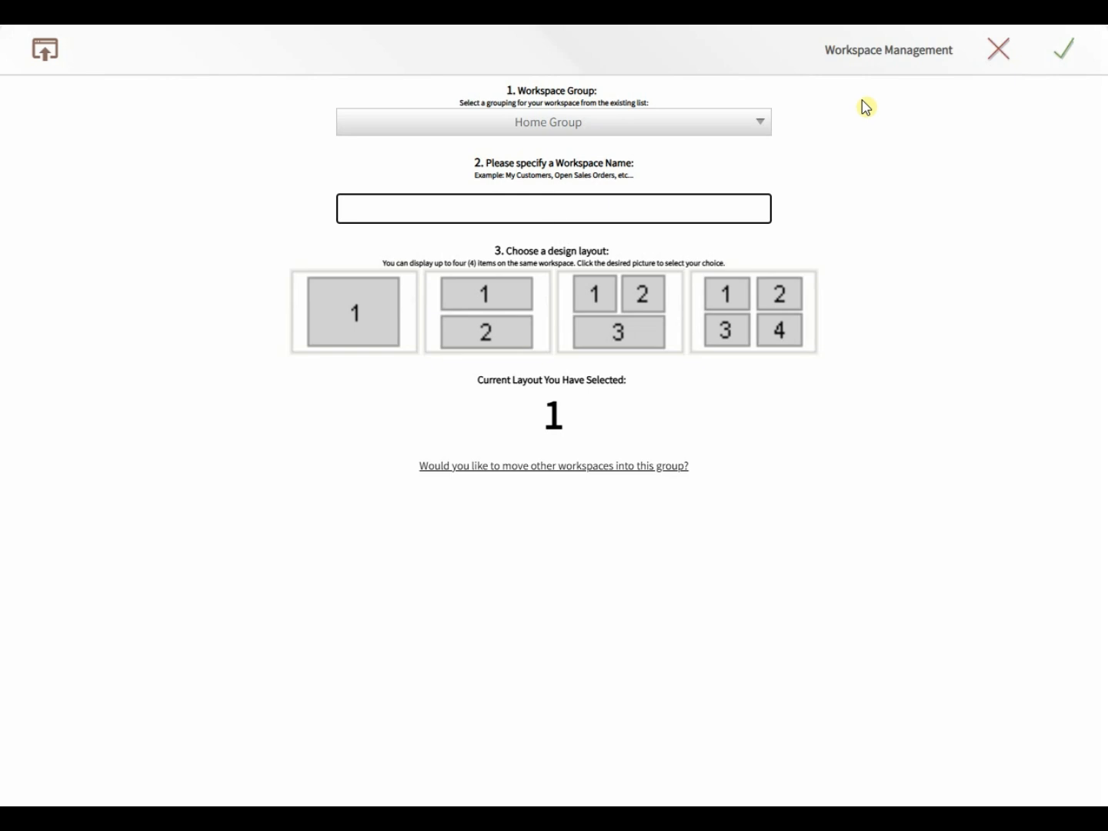
text(Marketing Campai)
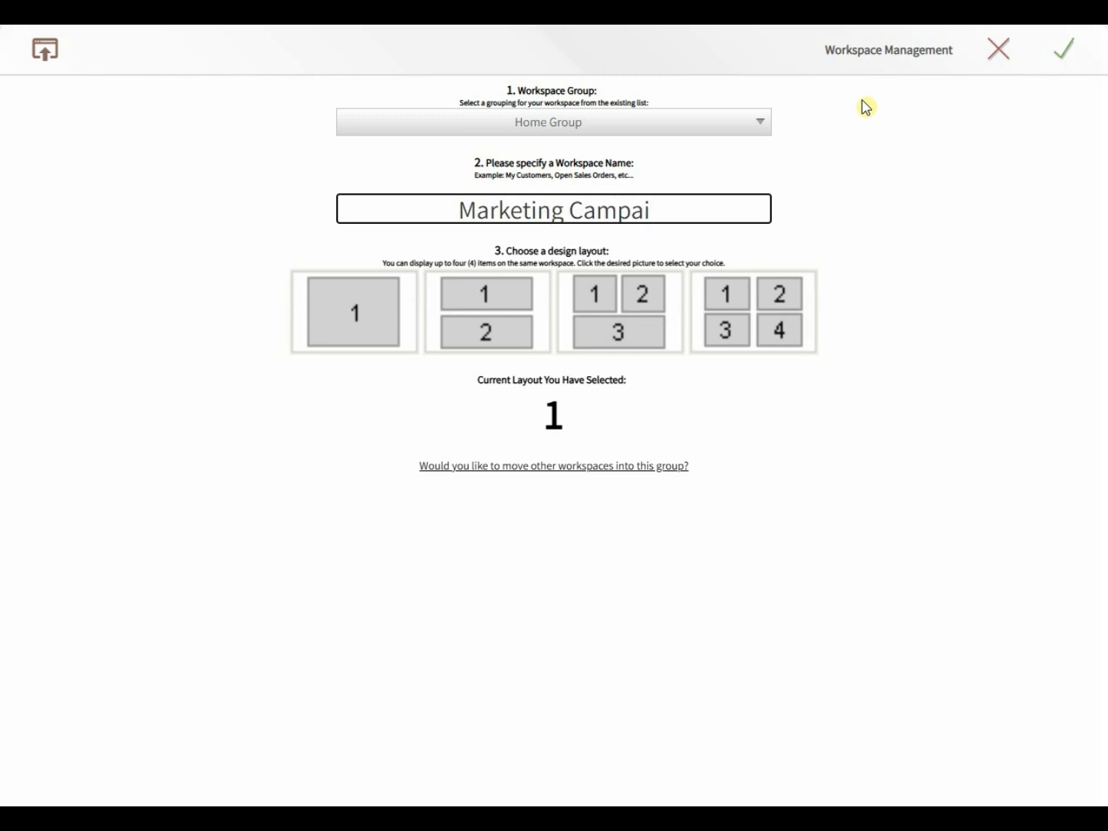
text(gns)
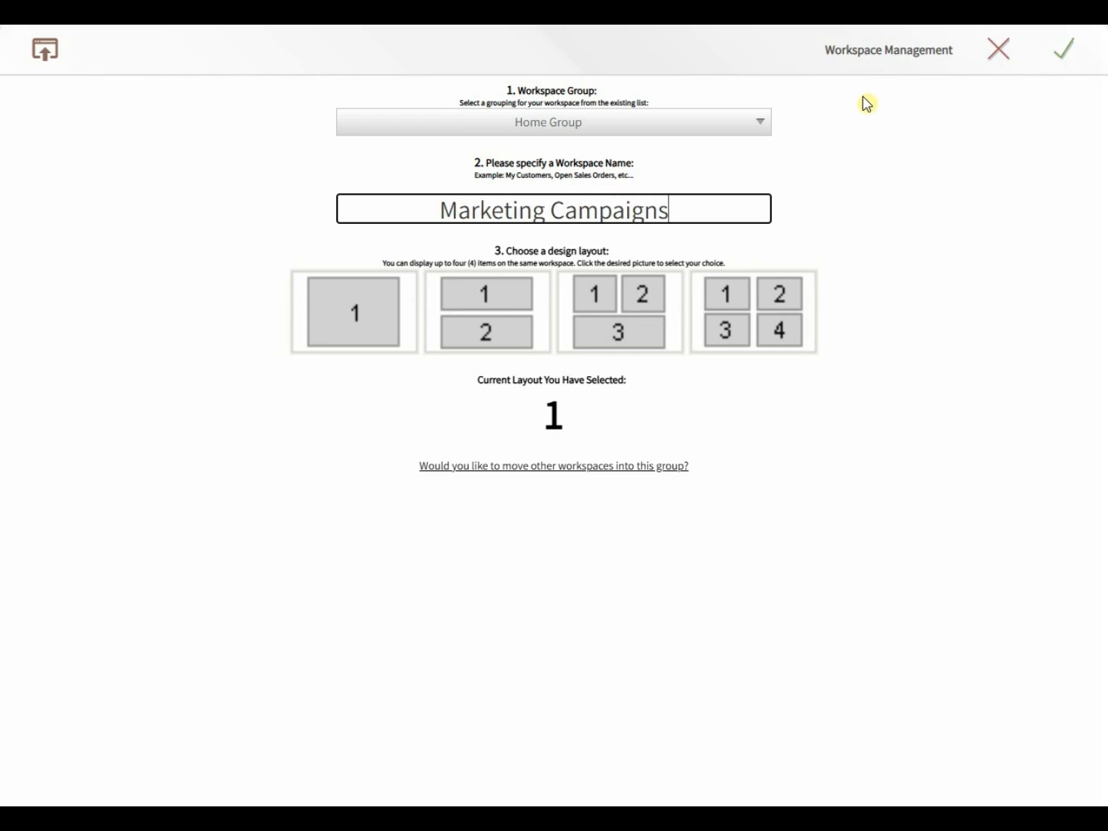
click(486, 304)
click(609, 299)
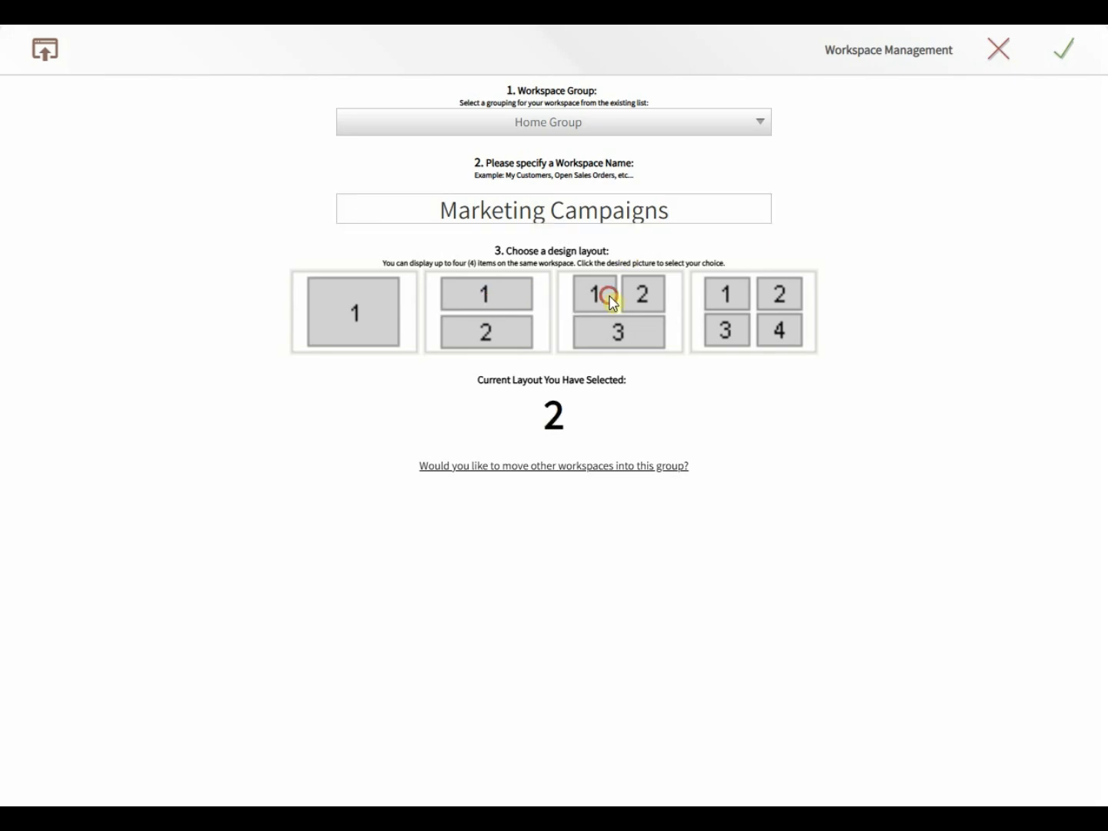
click(736, 307)
click(481, 316)
click(1070, 55)
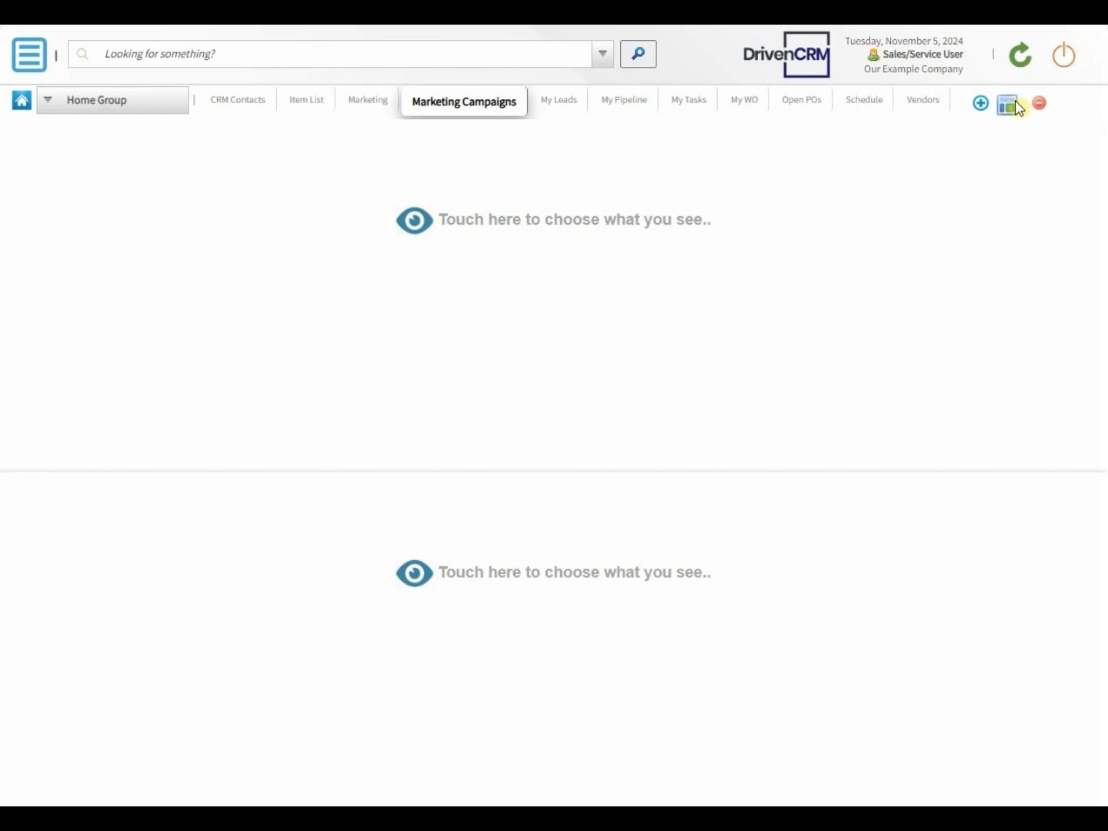
Step: Change the Marketing Campaigns workspace to the single-panel design layout and save it
click(1008, 105)
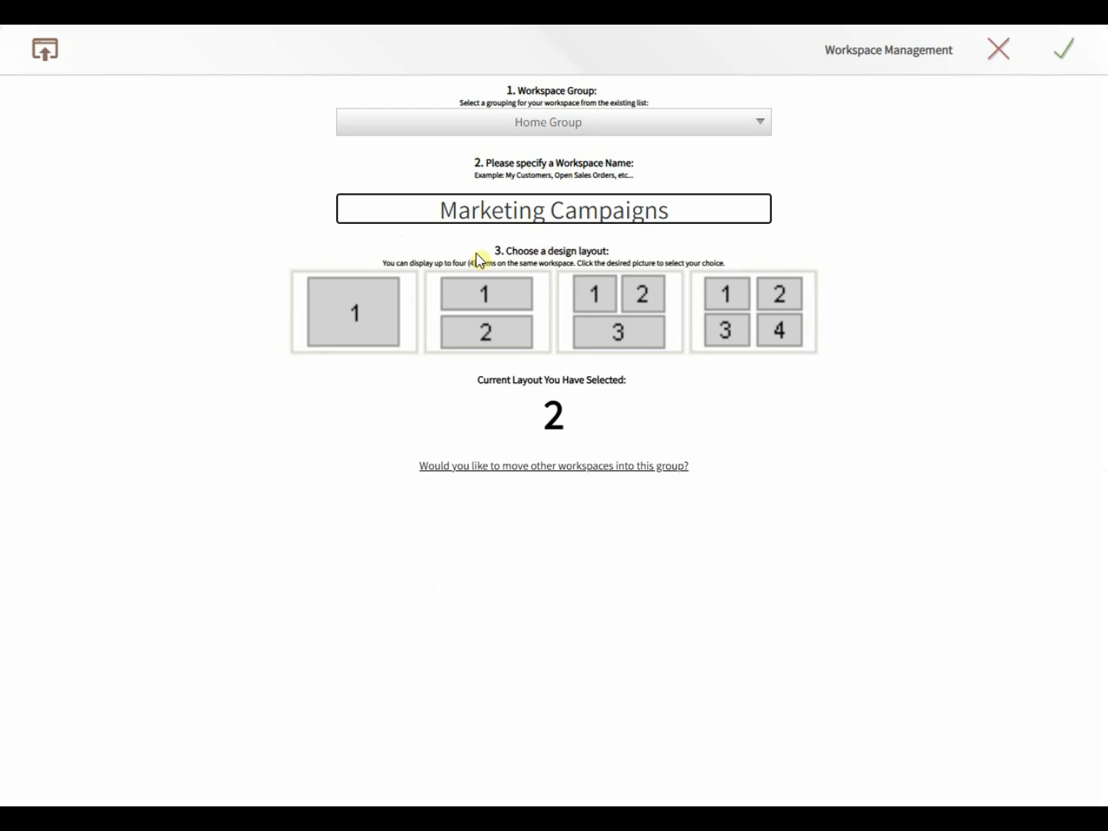
click(362, 314)
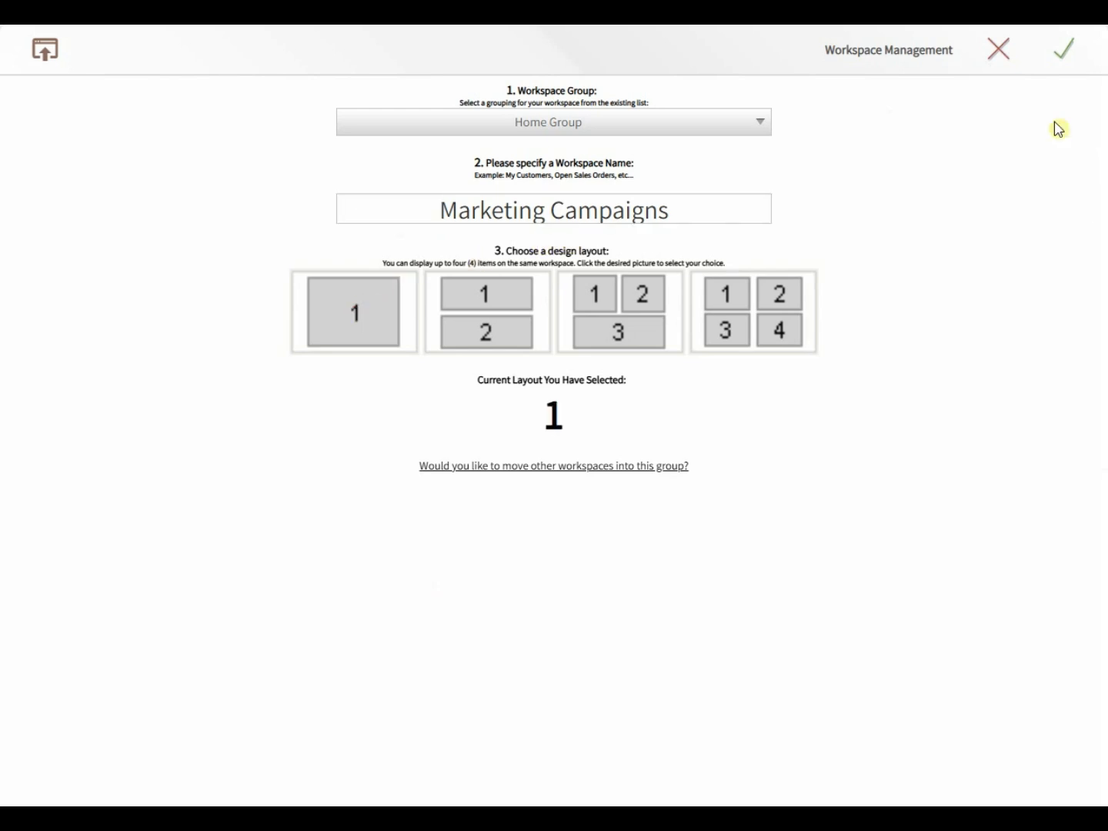
click(1069, 55)
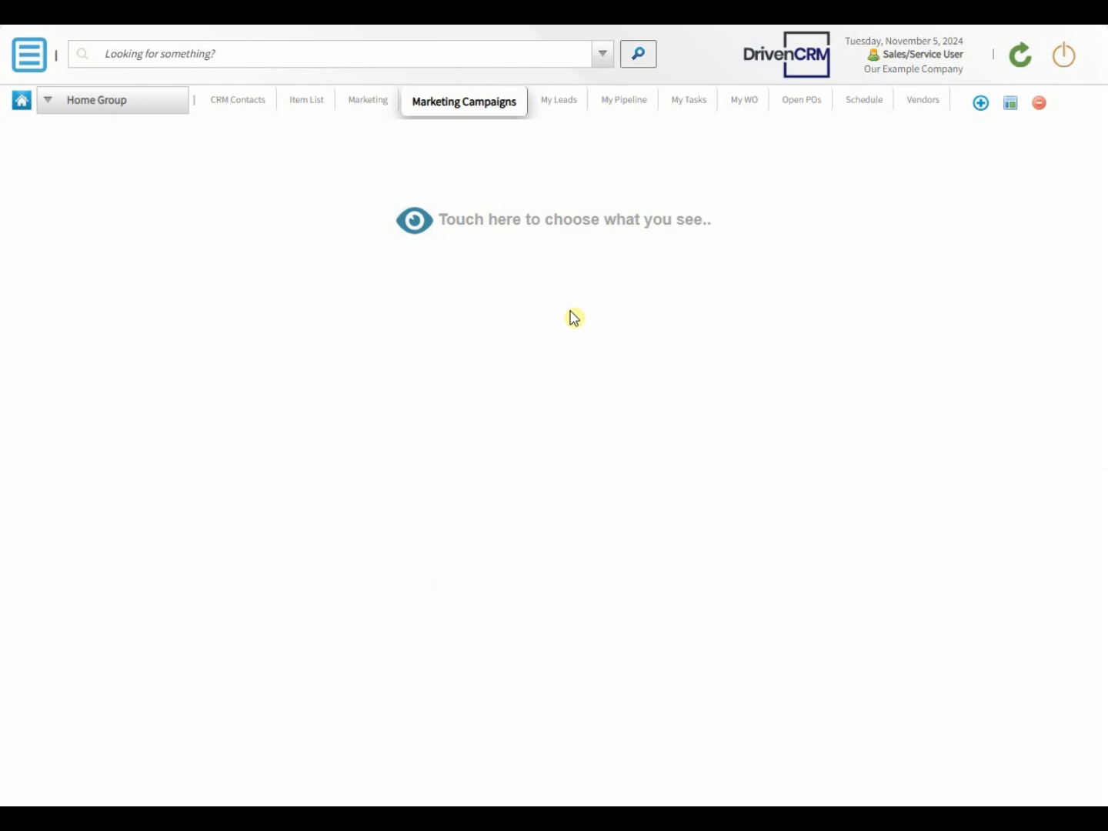
Step: Fill the empty workspace panel with the All Active Marketing Campaigns component from the Marketing Campaign category
click(413, 222)
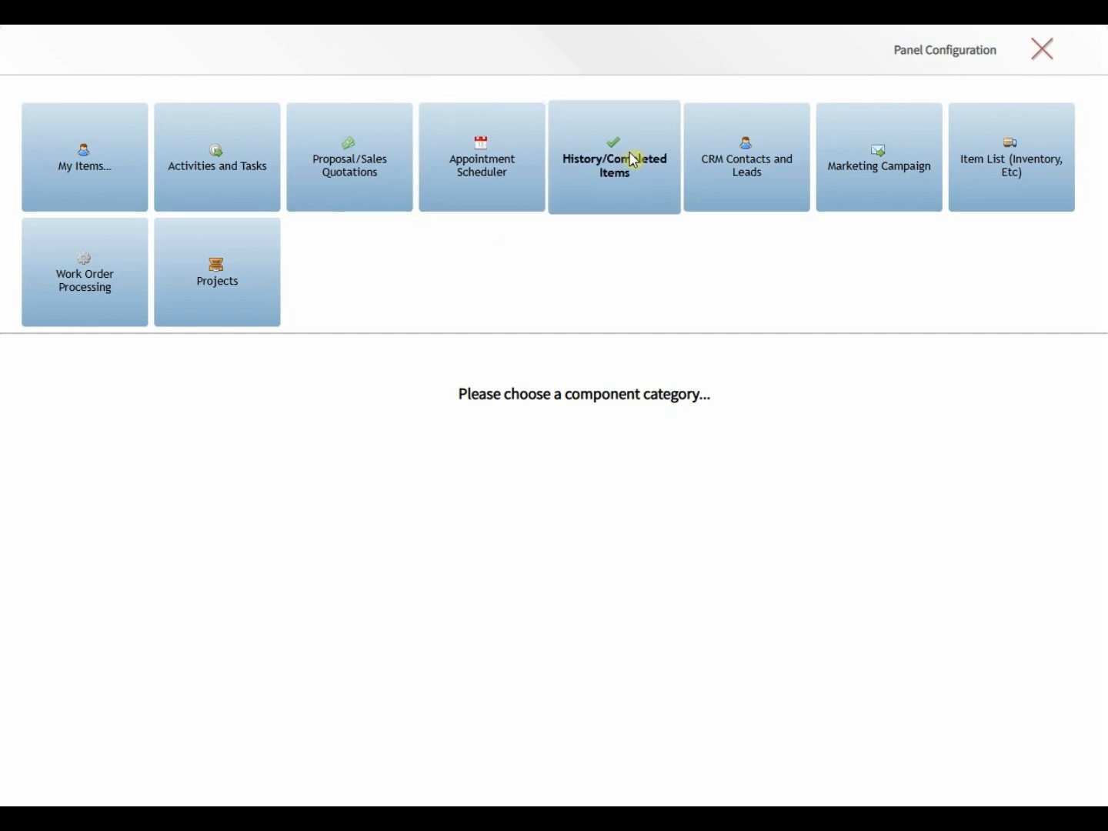
click(878, 160)
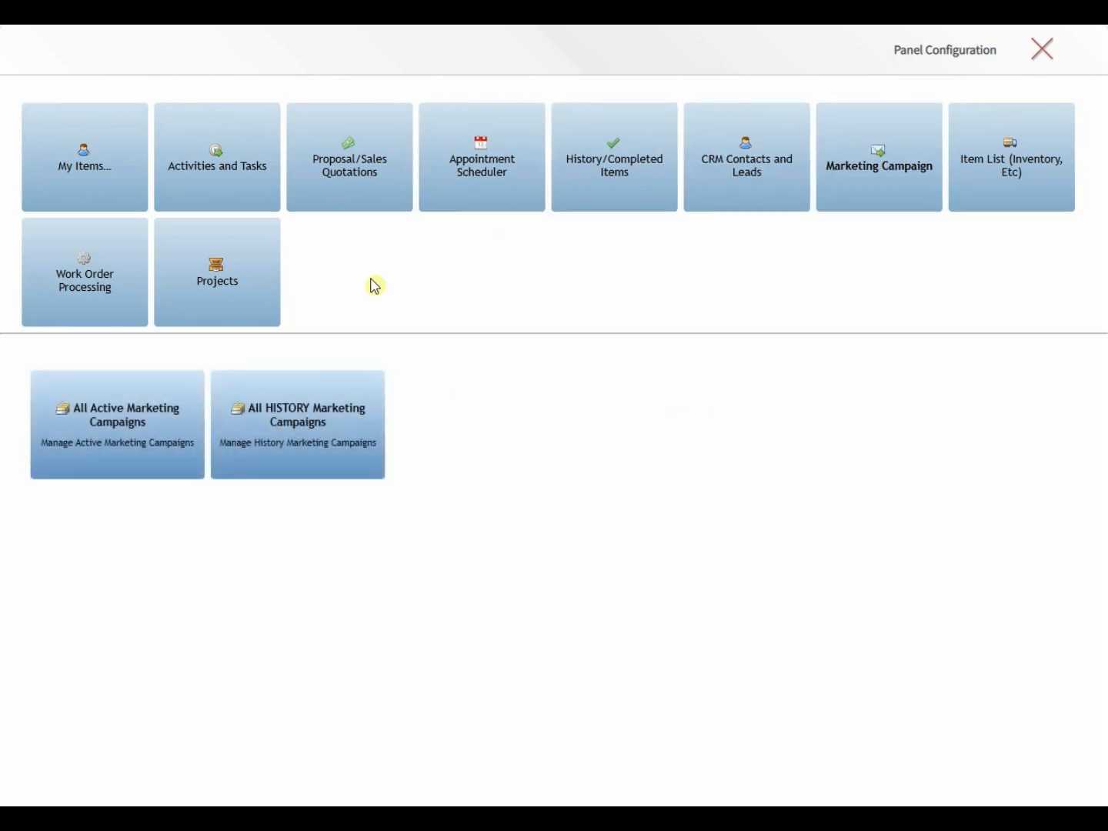
click(107, 438)
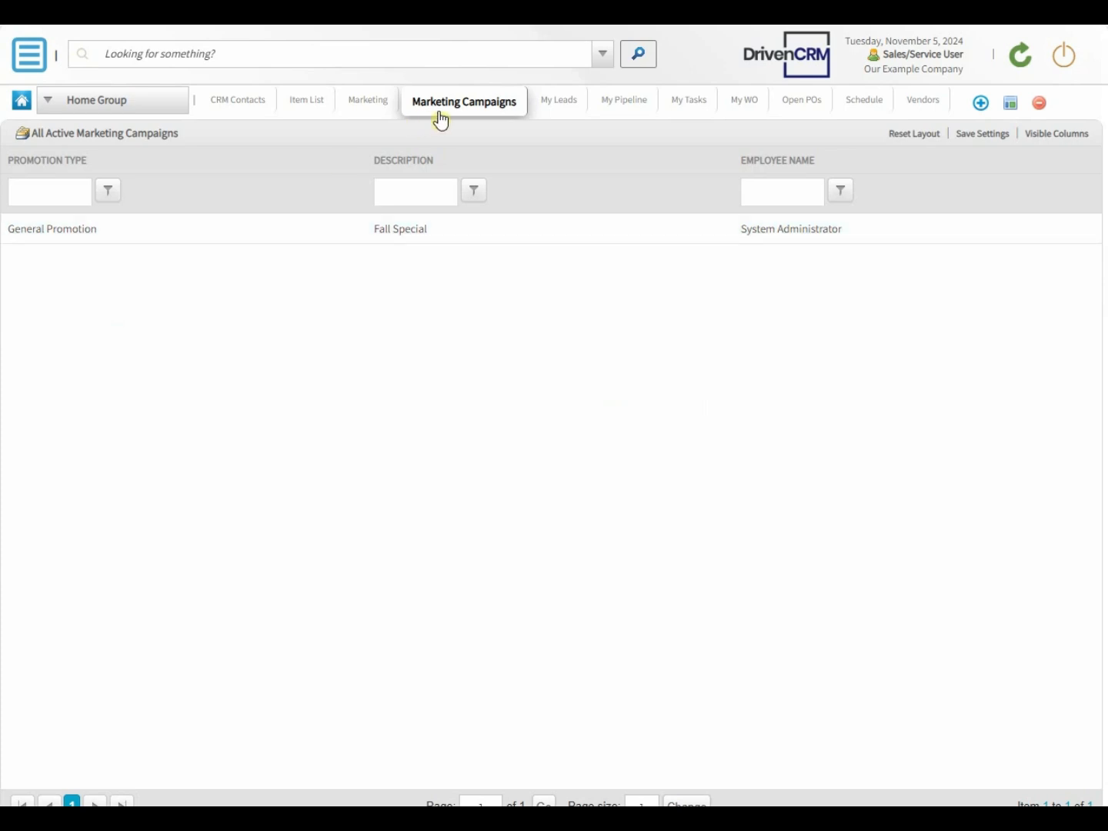
Step: Switch the Marketing Campaigns workspace to the two-panel stacked layout and save the change
click(1011, 106)
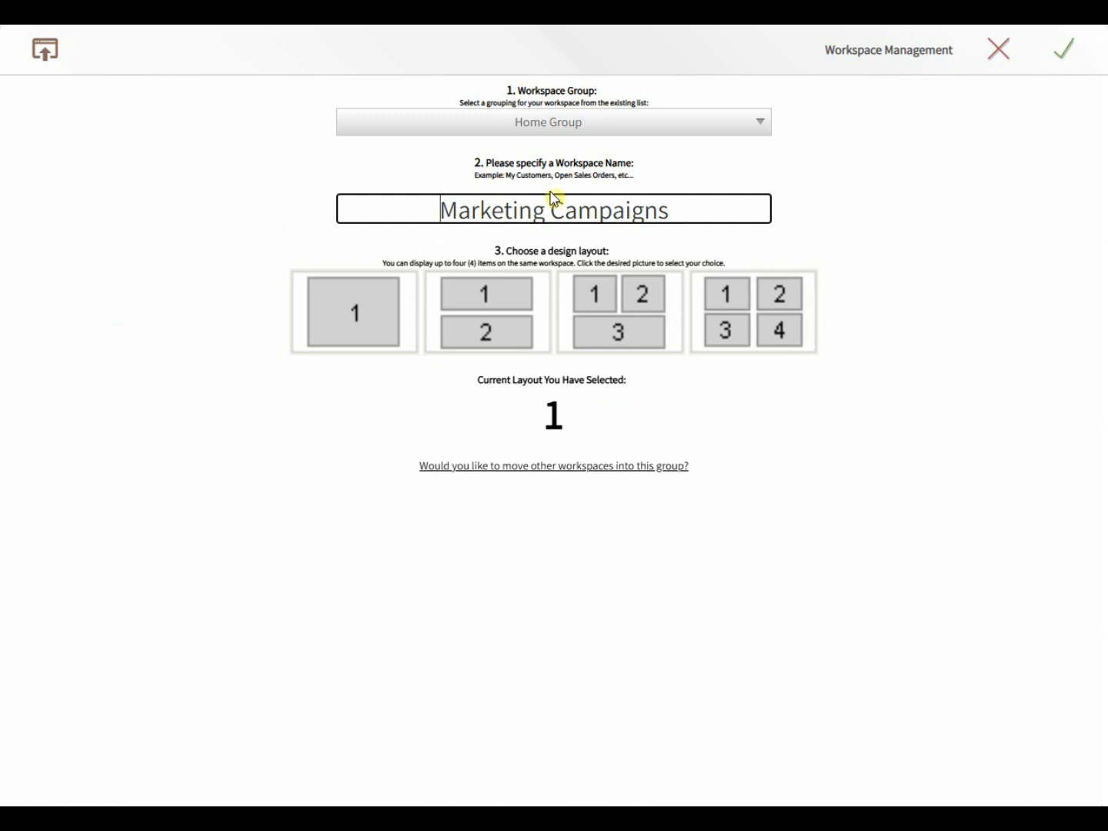
click(479, 312)
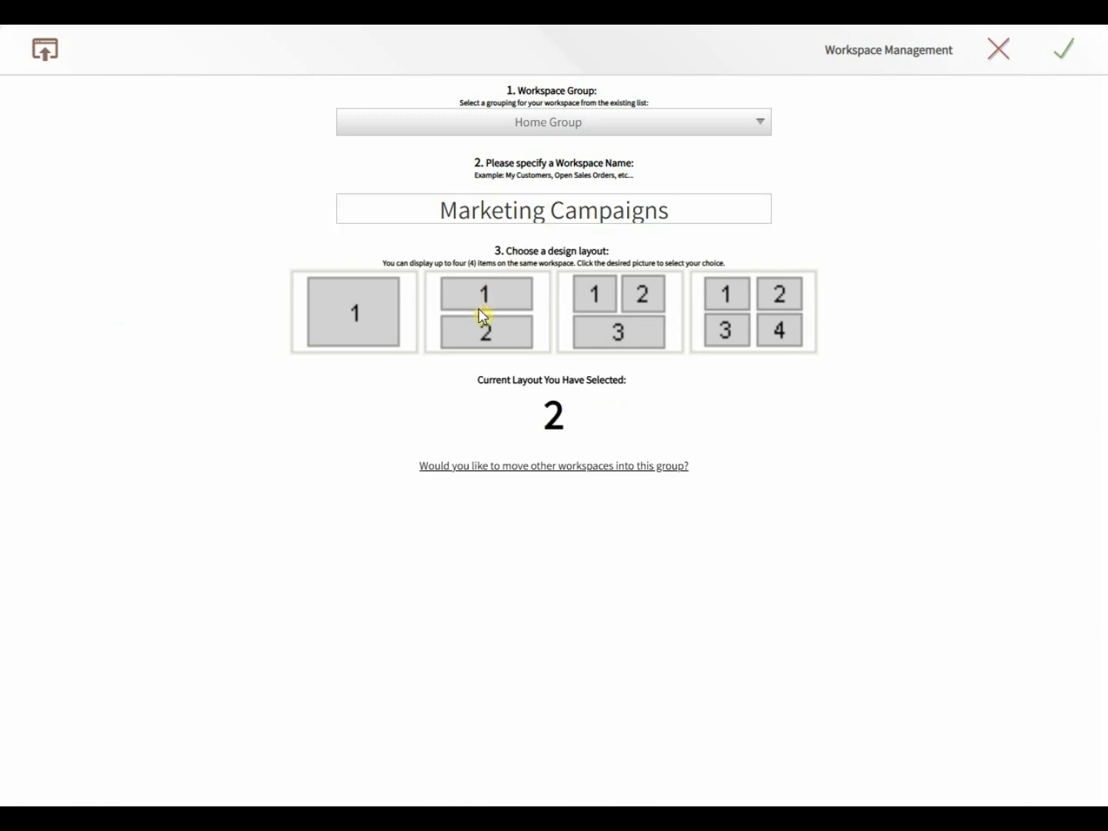
click(1070, 60)
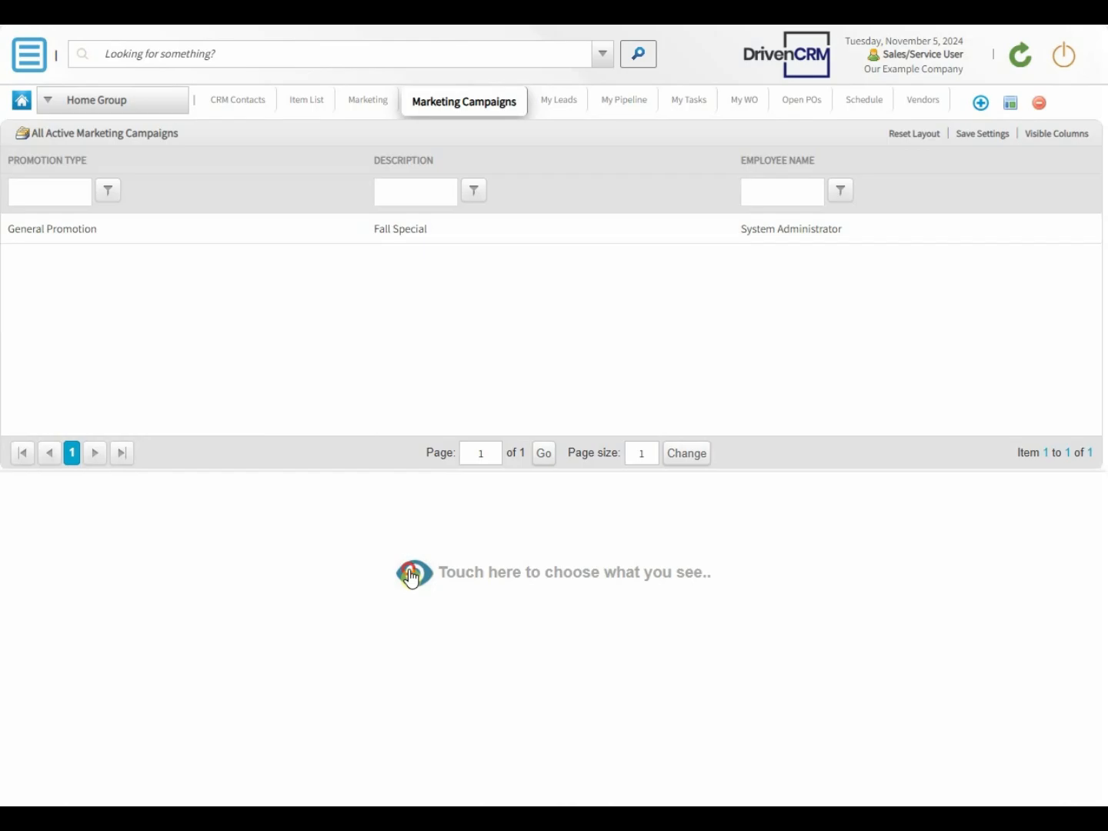
Step: Assign the All HISTORY Marketing Campaigns component to the empty second panel of the workspace
click(411, 576)
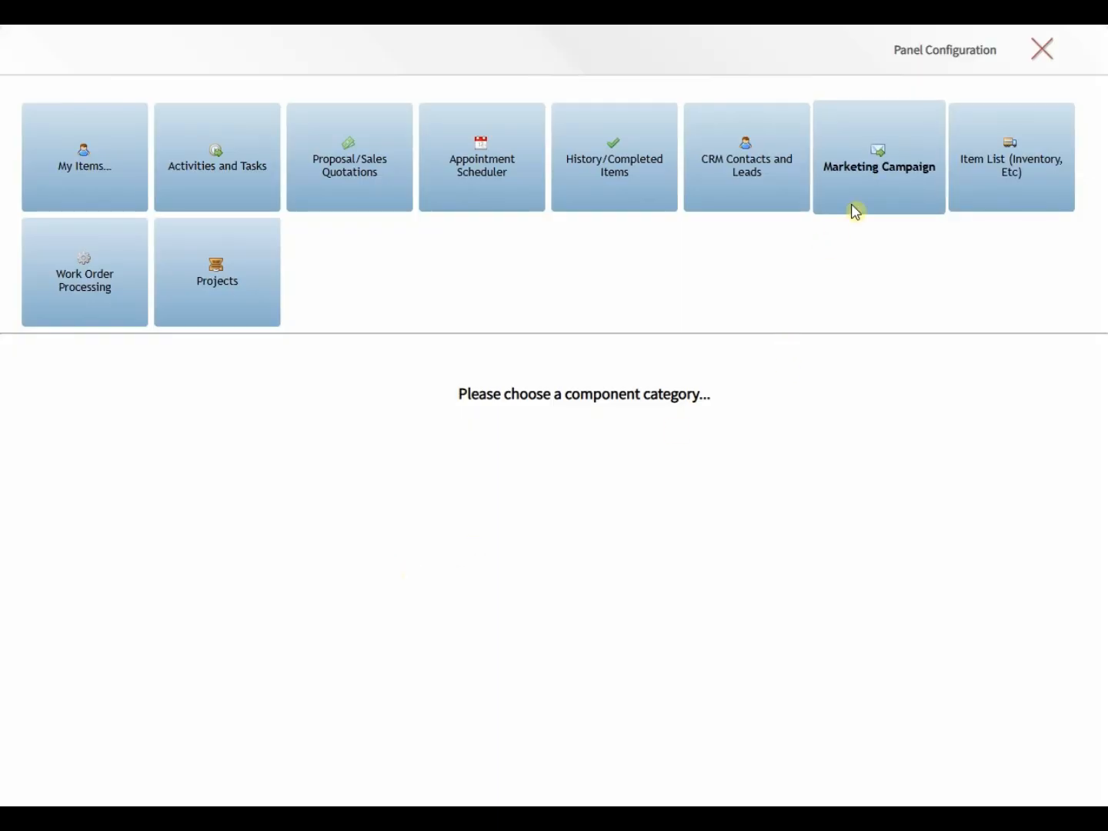
click(869, 176)
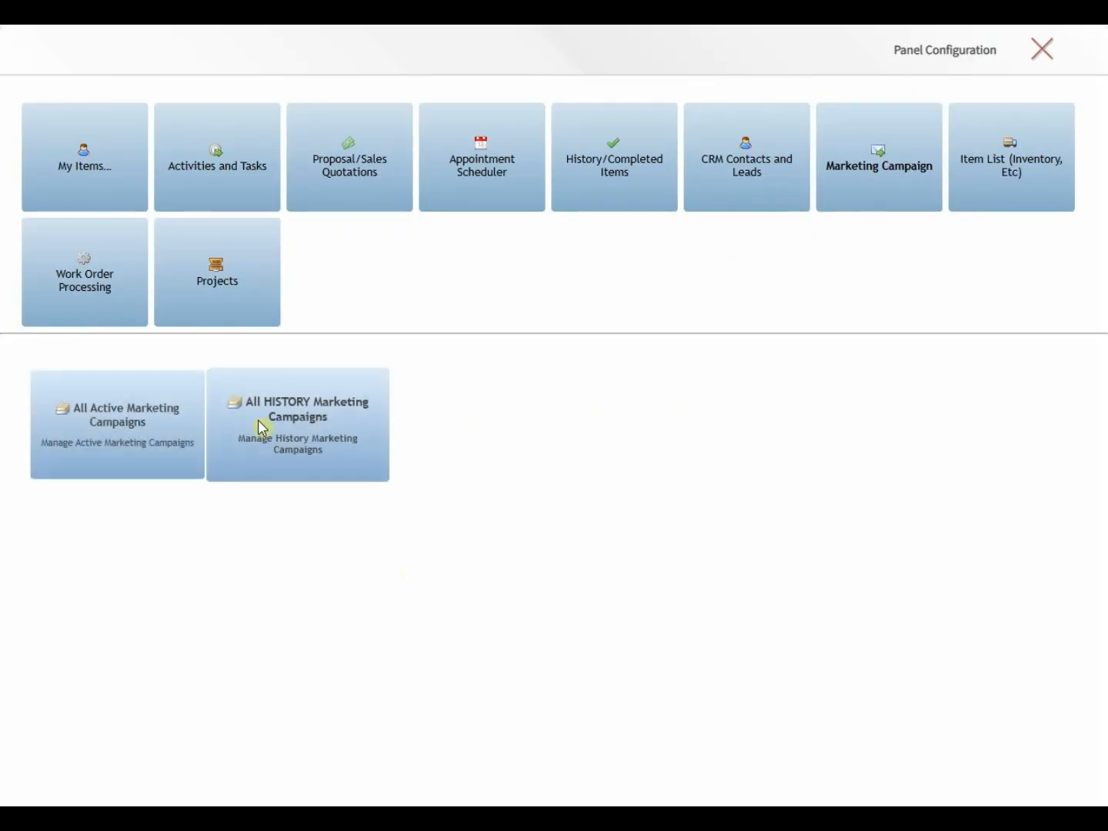
click(257, 430)
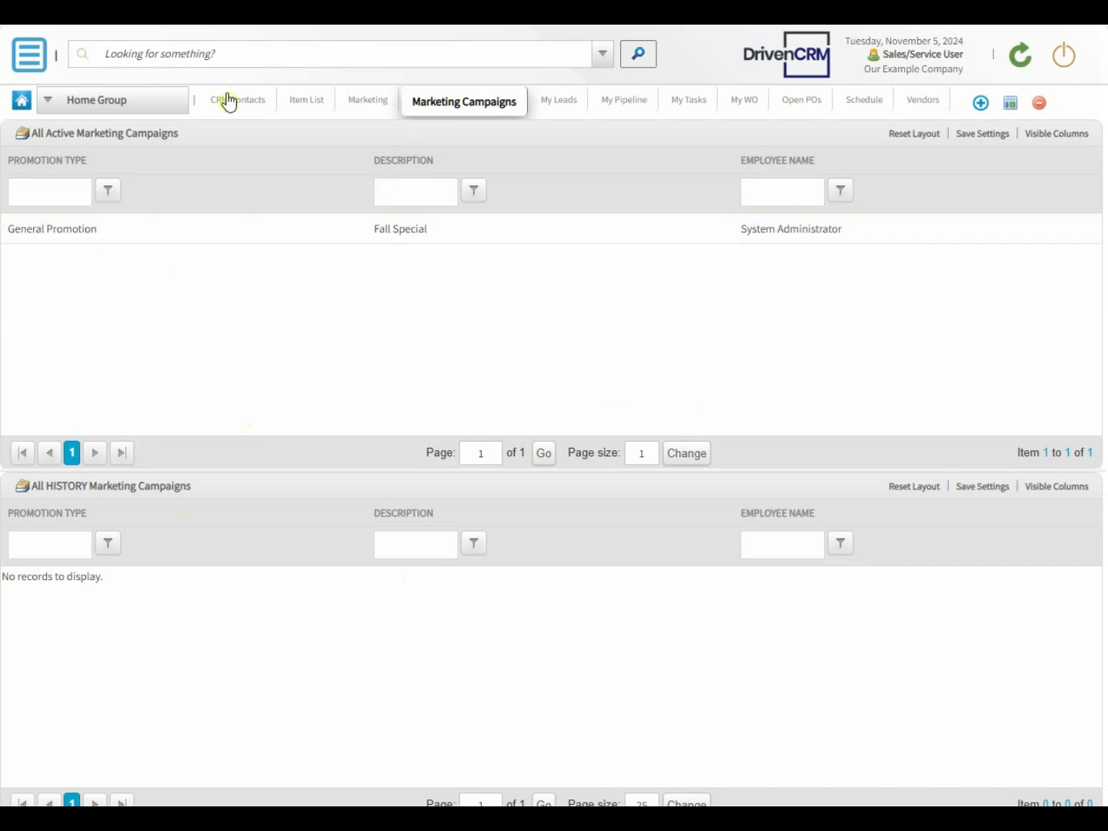
Step: Rename the Marketing Campaigns workspace as 1-Marketing Campaigns and save it
click(1011, 104)
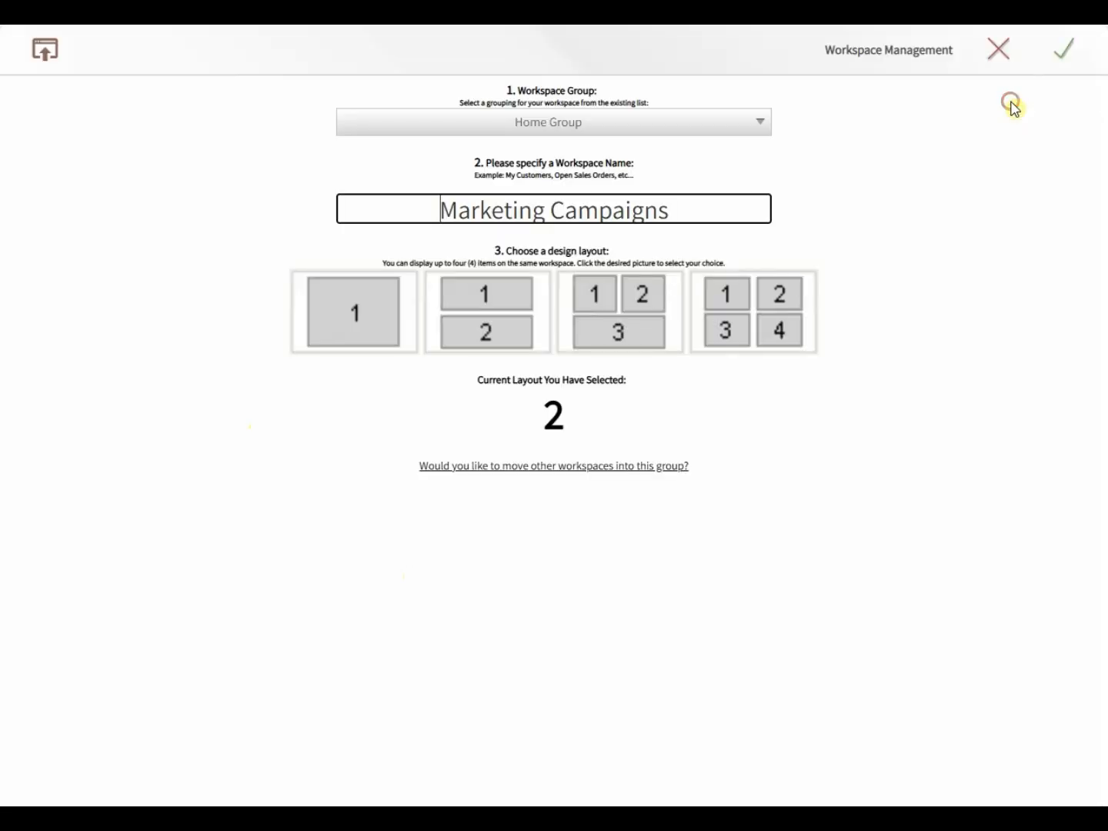
text(1-)
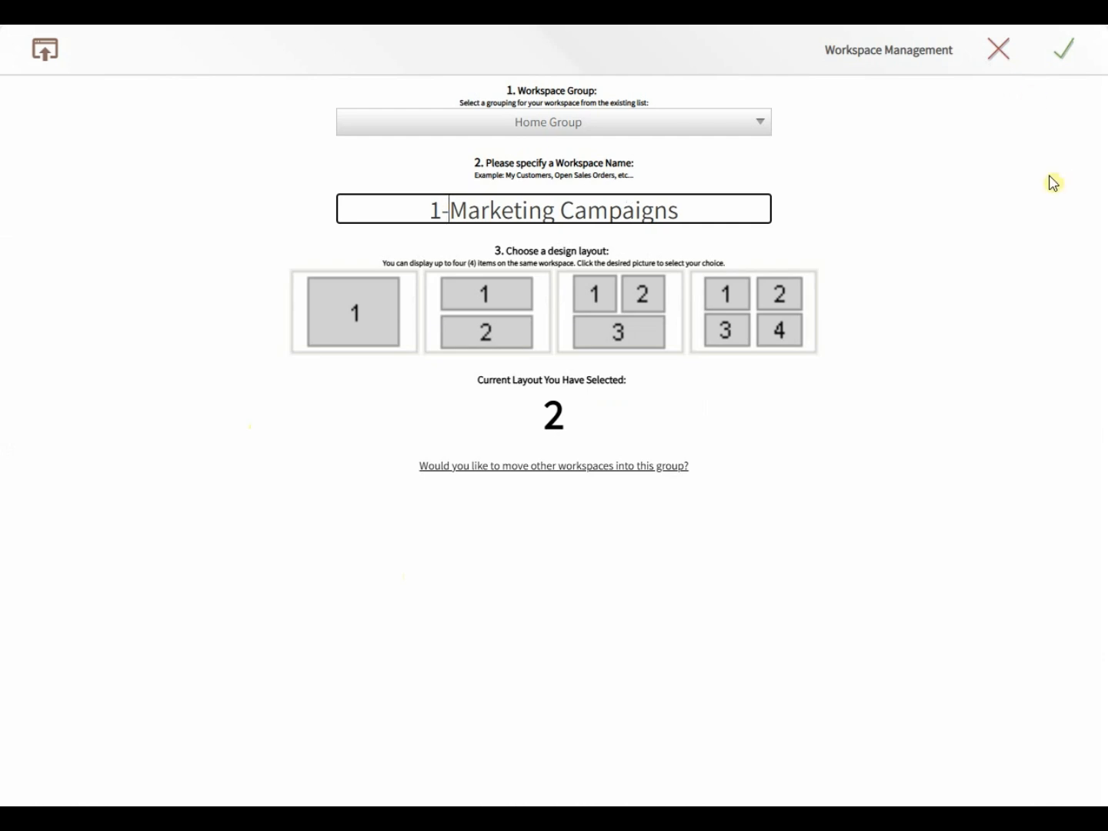
click(1066, 50)
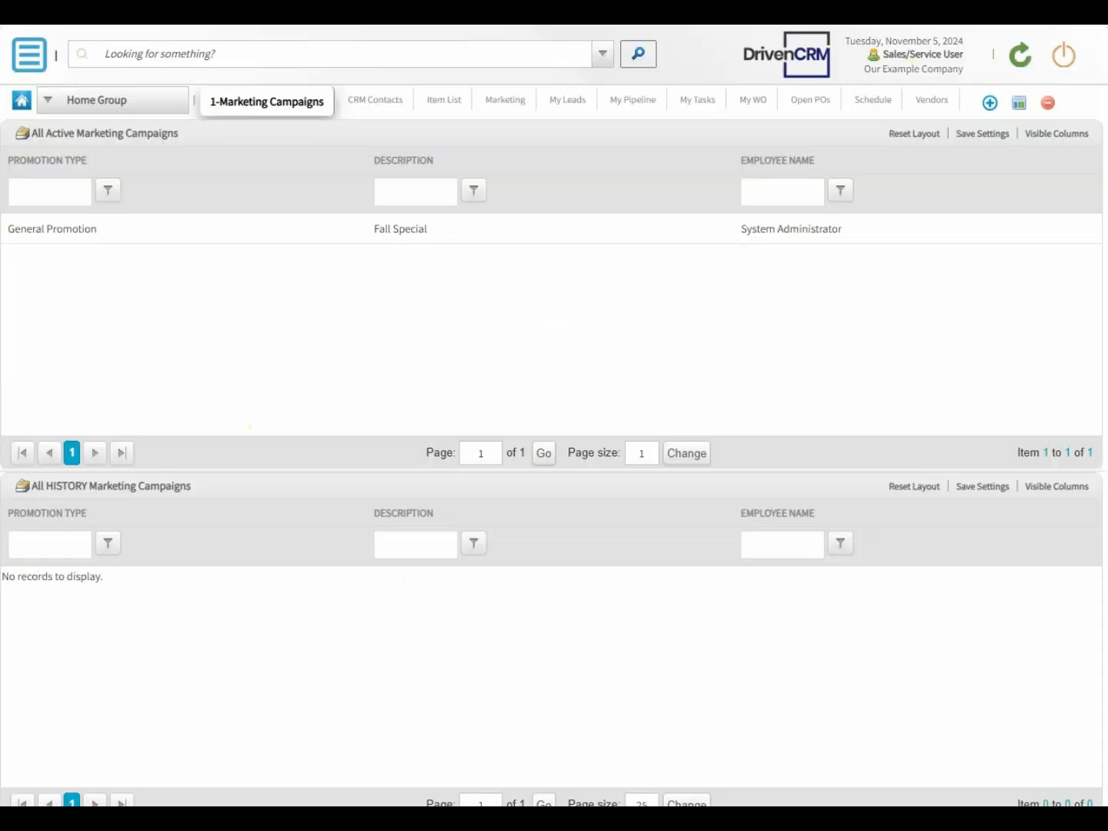
Step: Rename the Marketing workspace as 2-My Campaigns and save it
click(509, 107)
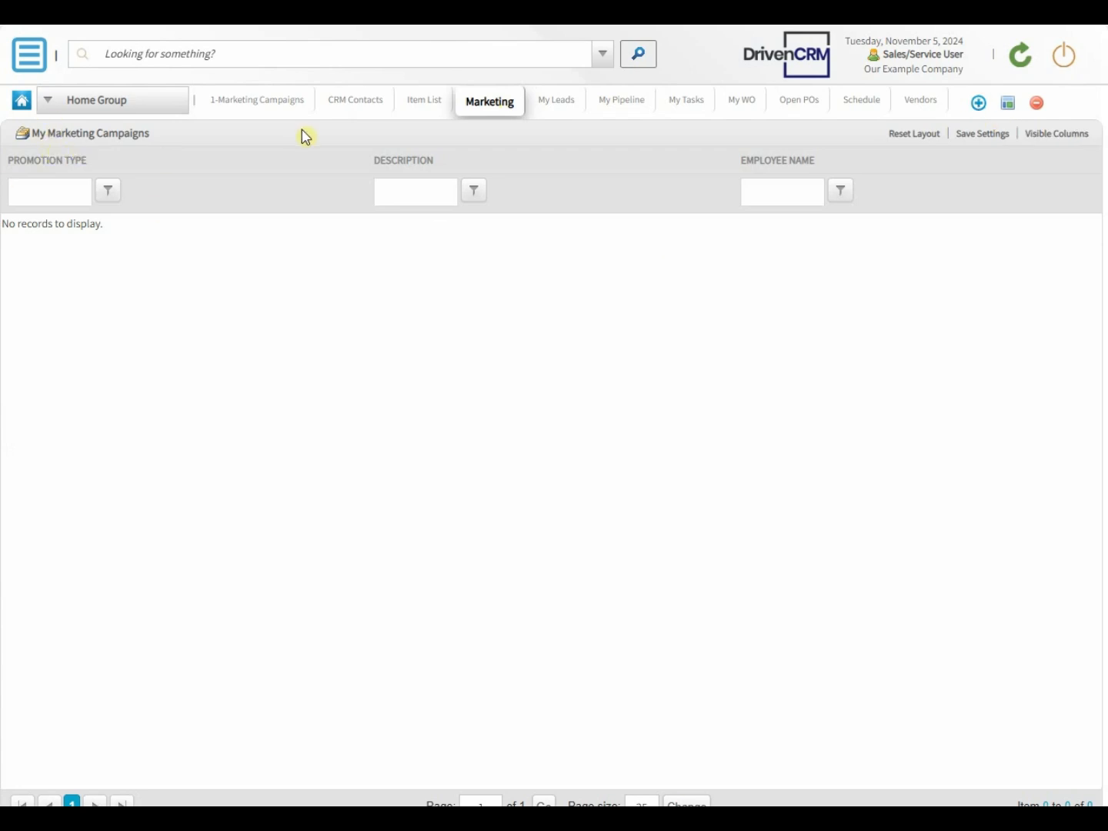
click(1008, 104)
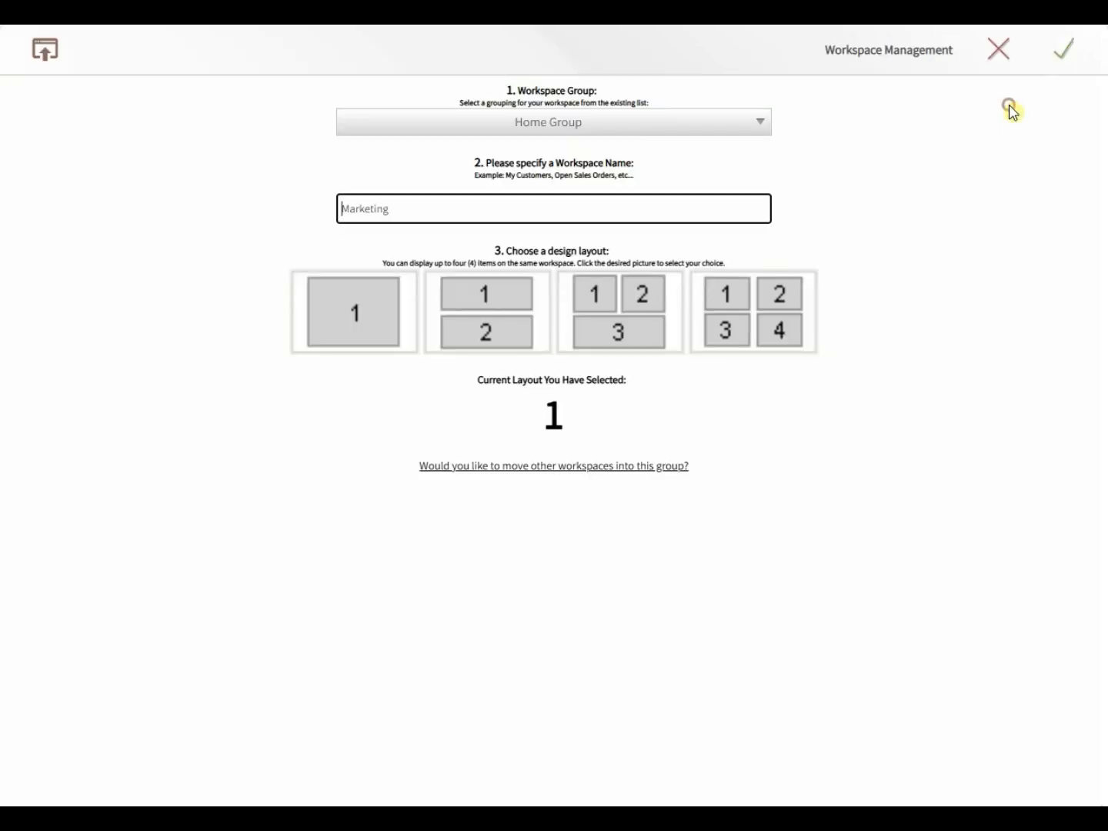
text(2-My)
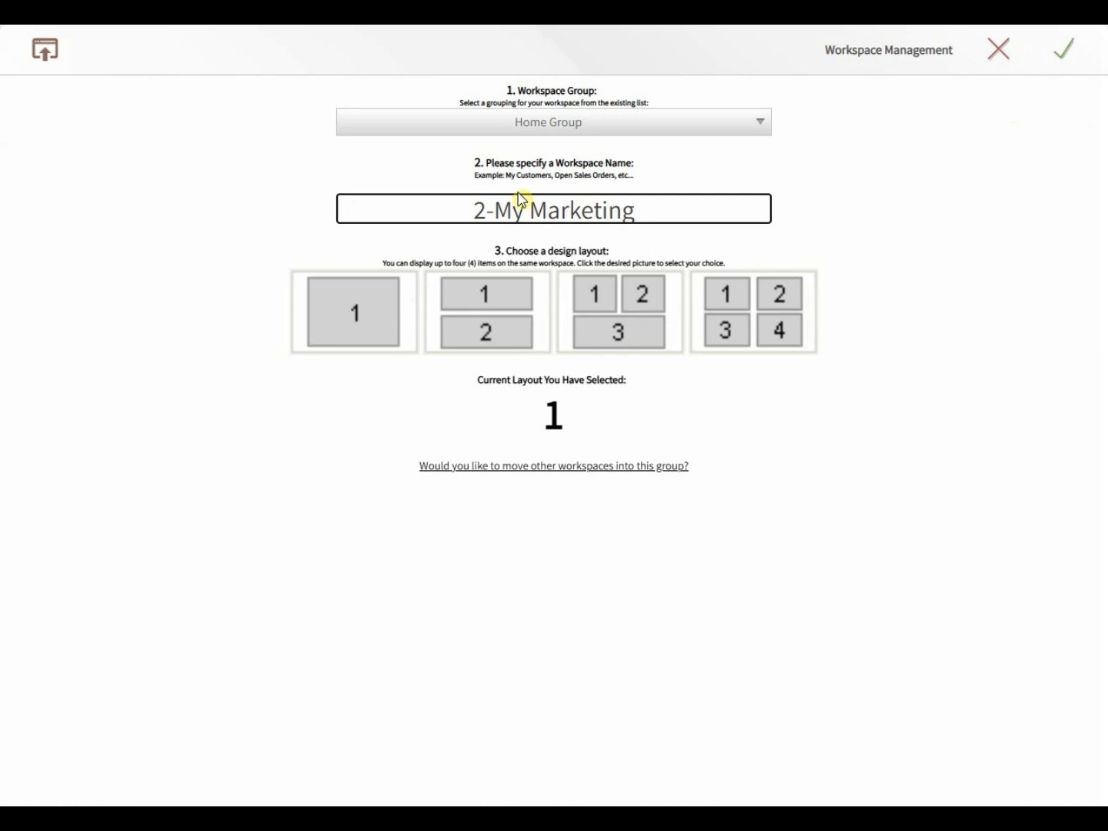
key(shift+End)
text(Camp)
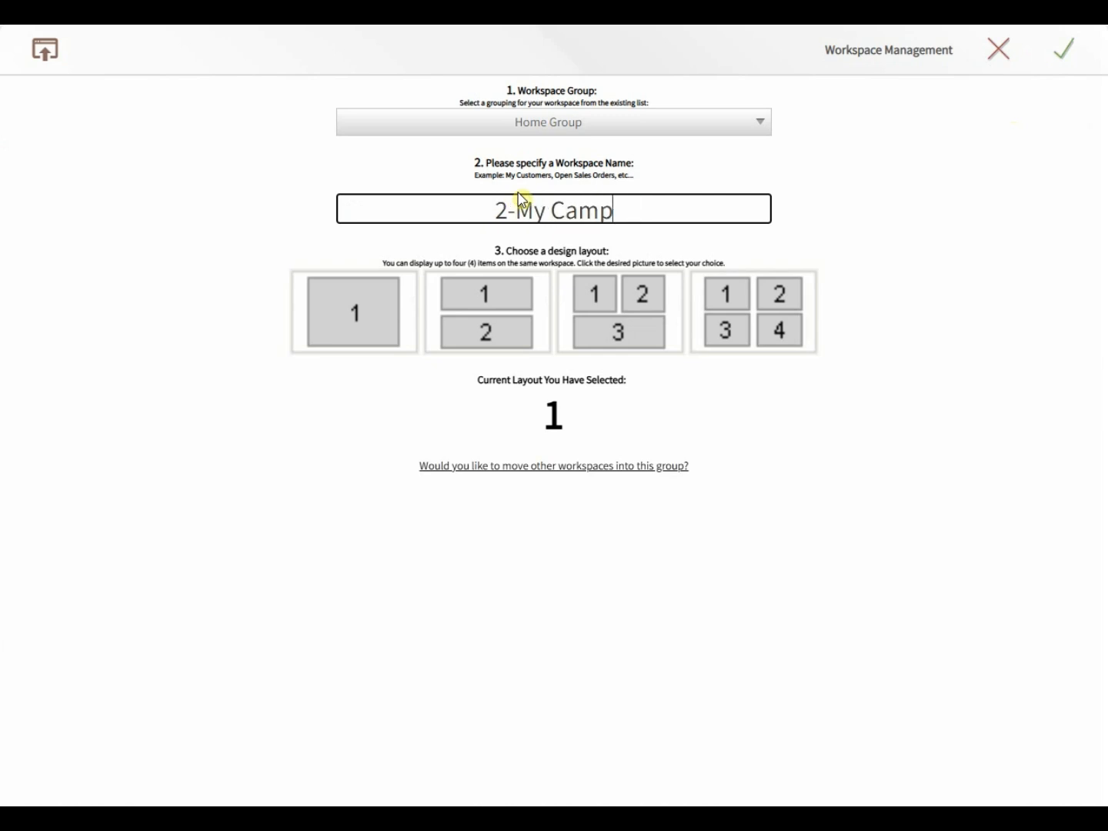
text(aigns)
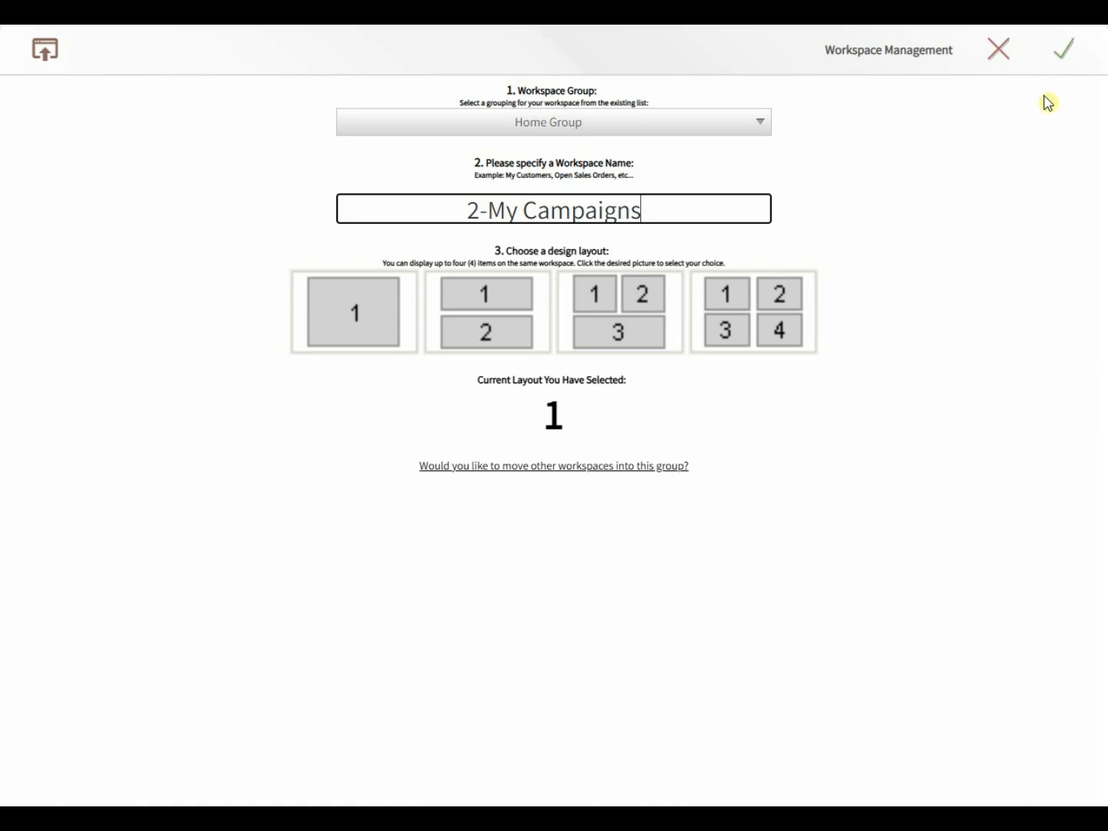
click(1071, 56)
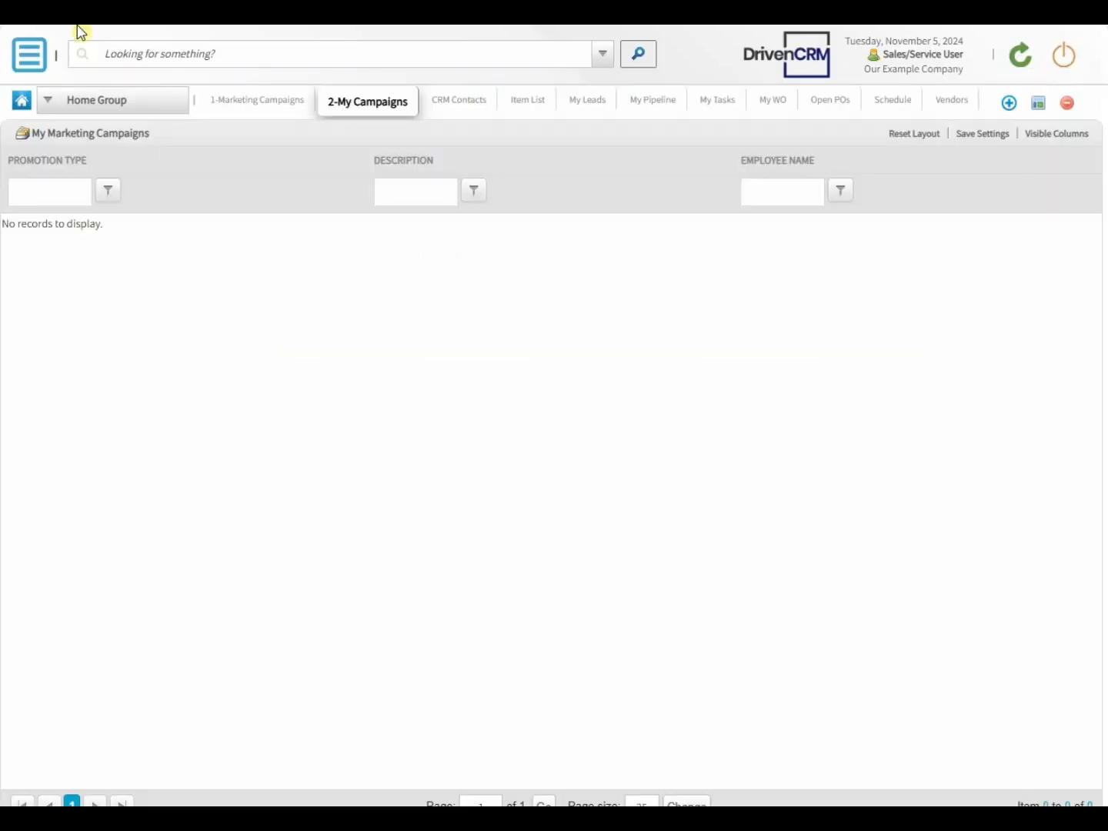
Step: Review the two campaign workspaces, and rename the My Leads workspace as 3-My Leads and save it
click(240, 107)
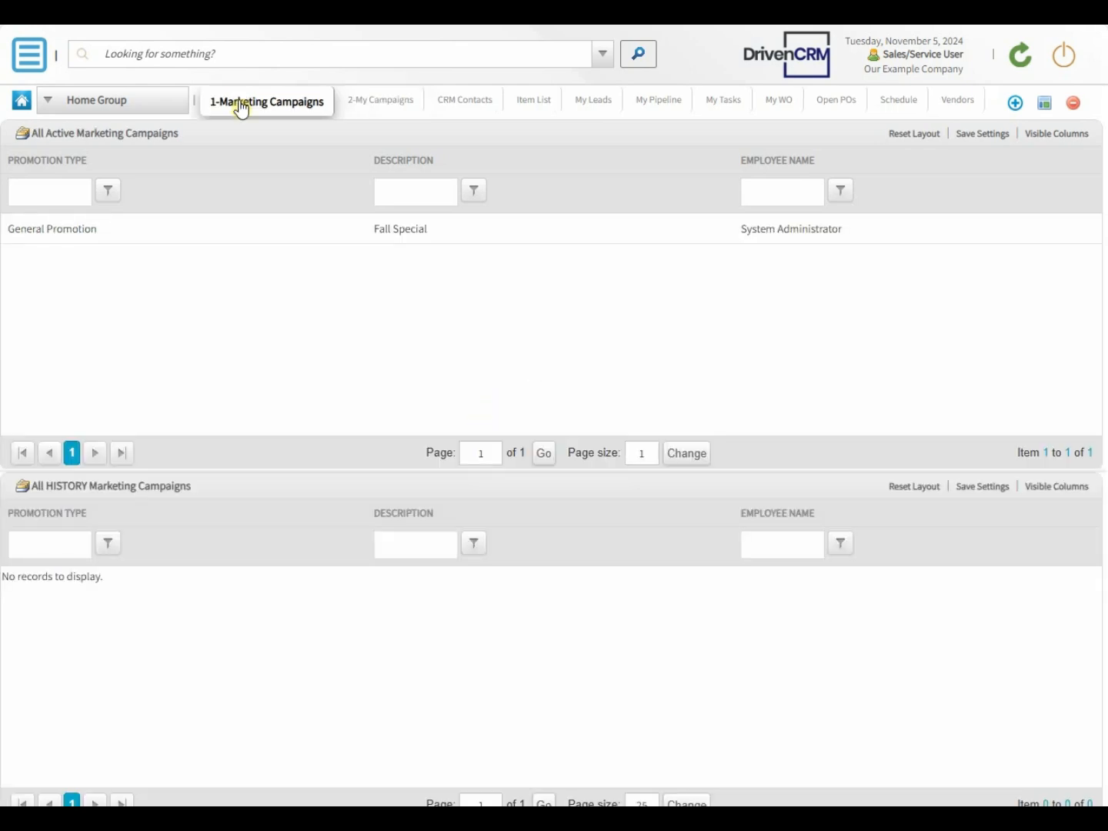
click(353, 107)
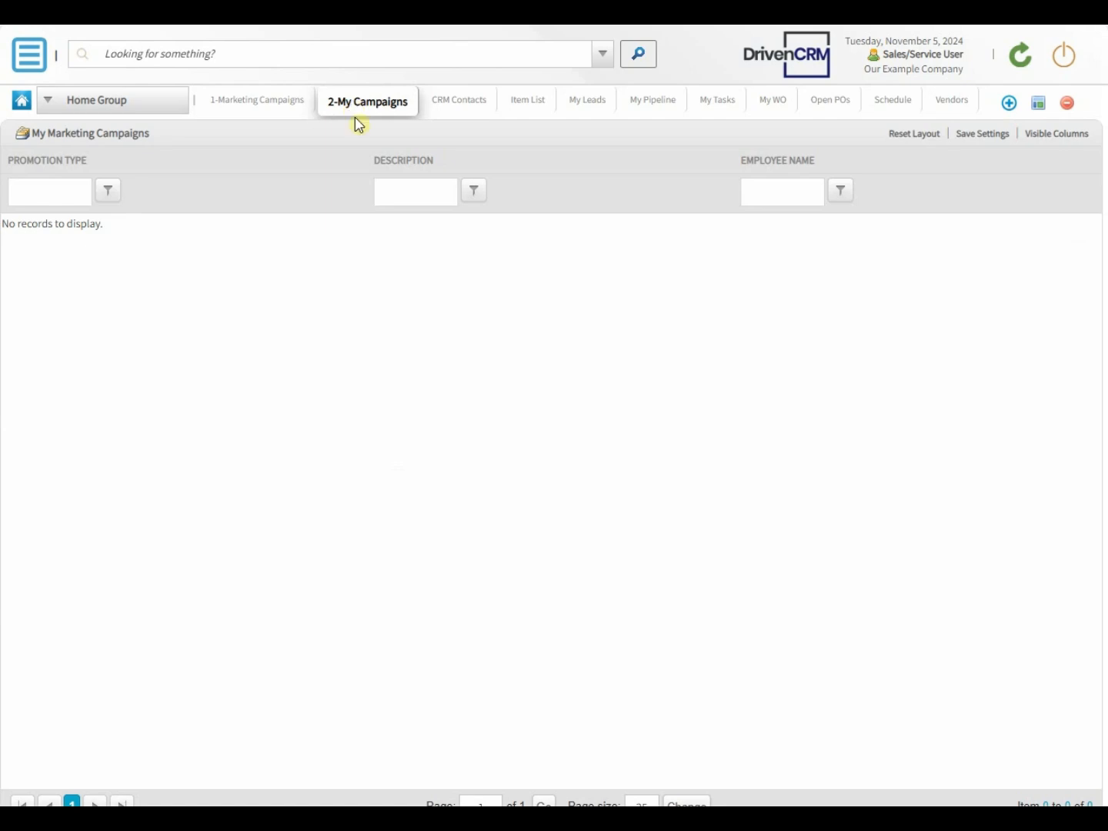
click(589, 107)
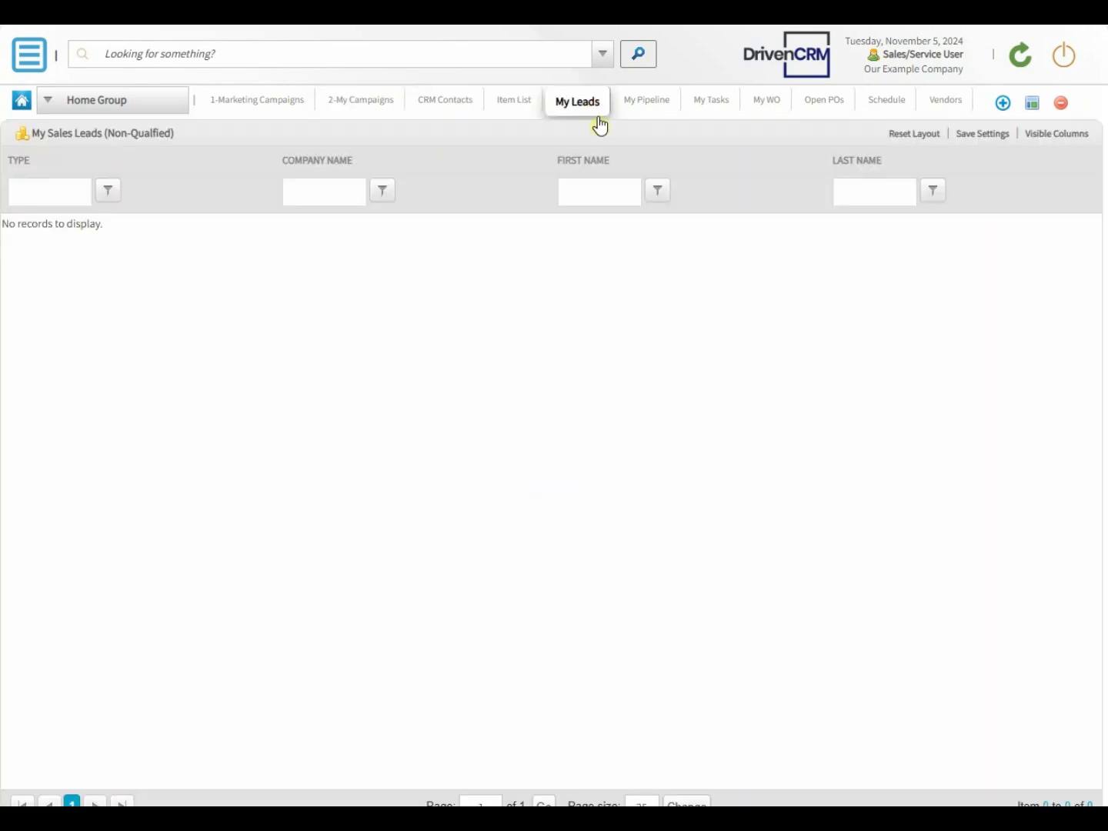
click(1031, 103)
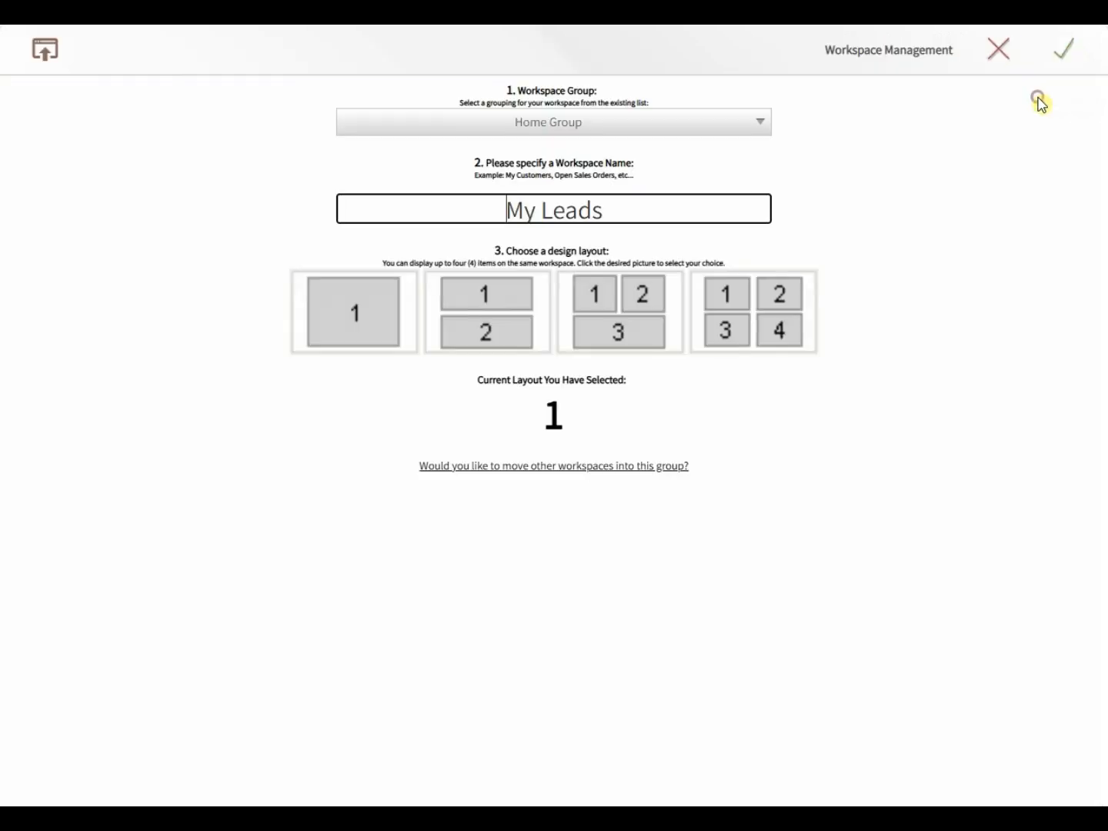
text(3-)
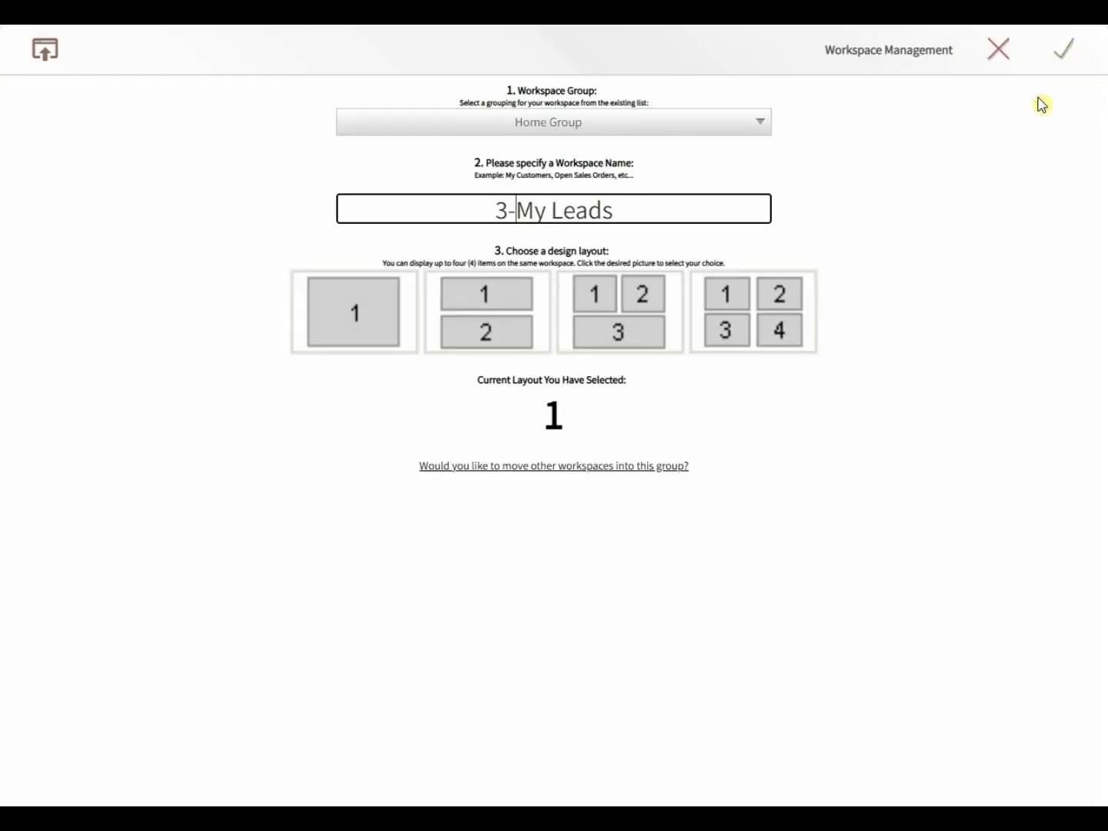
click(1067, 54)
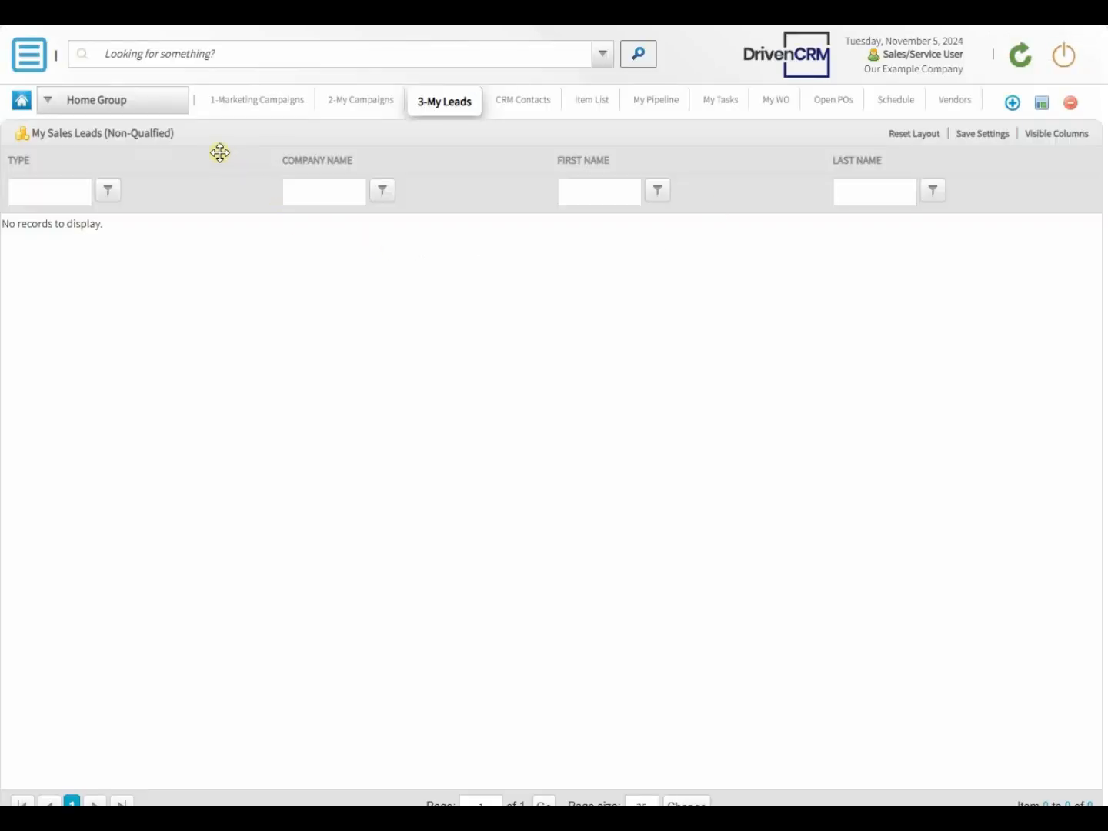
Step: In the All Active Marketing Campaigns grid, add the Budget, Revenue, Start Date and Used For Mail Broadcasting fields, remove Employee Name, and save
click(220, 110)
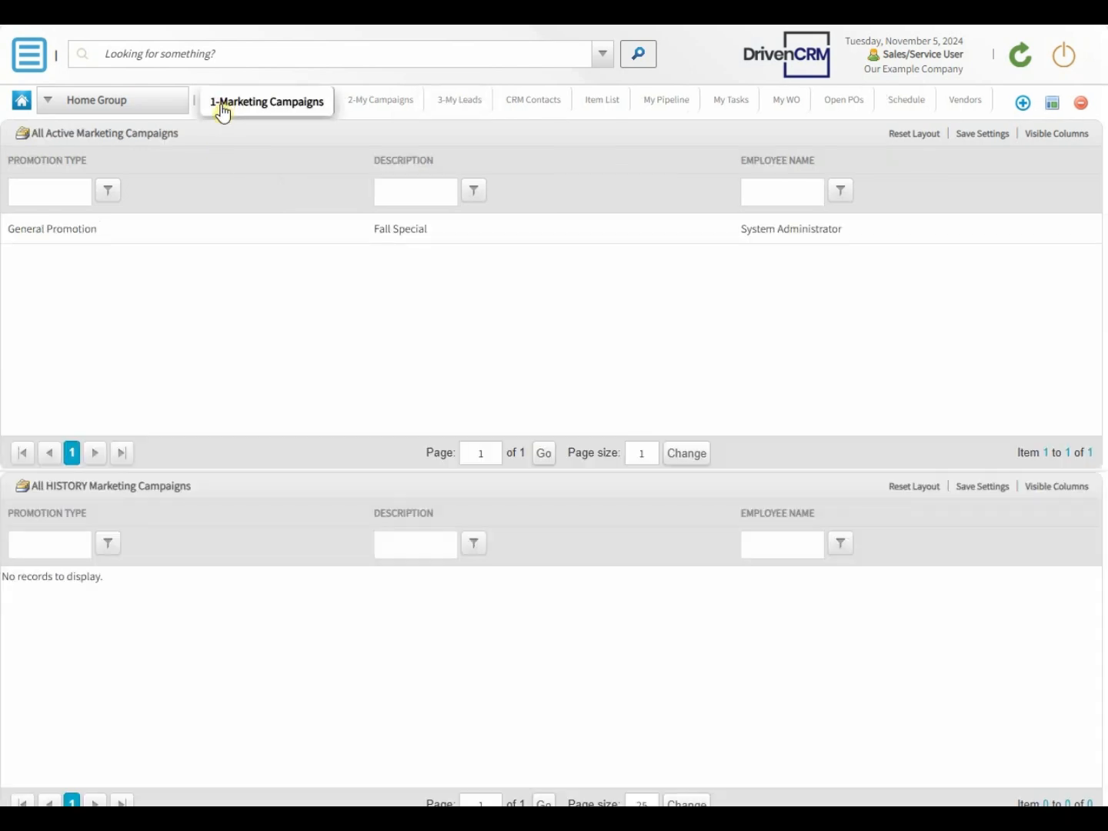
click(1053, 139)
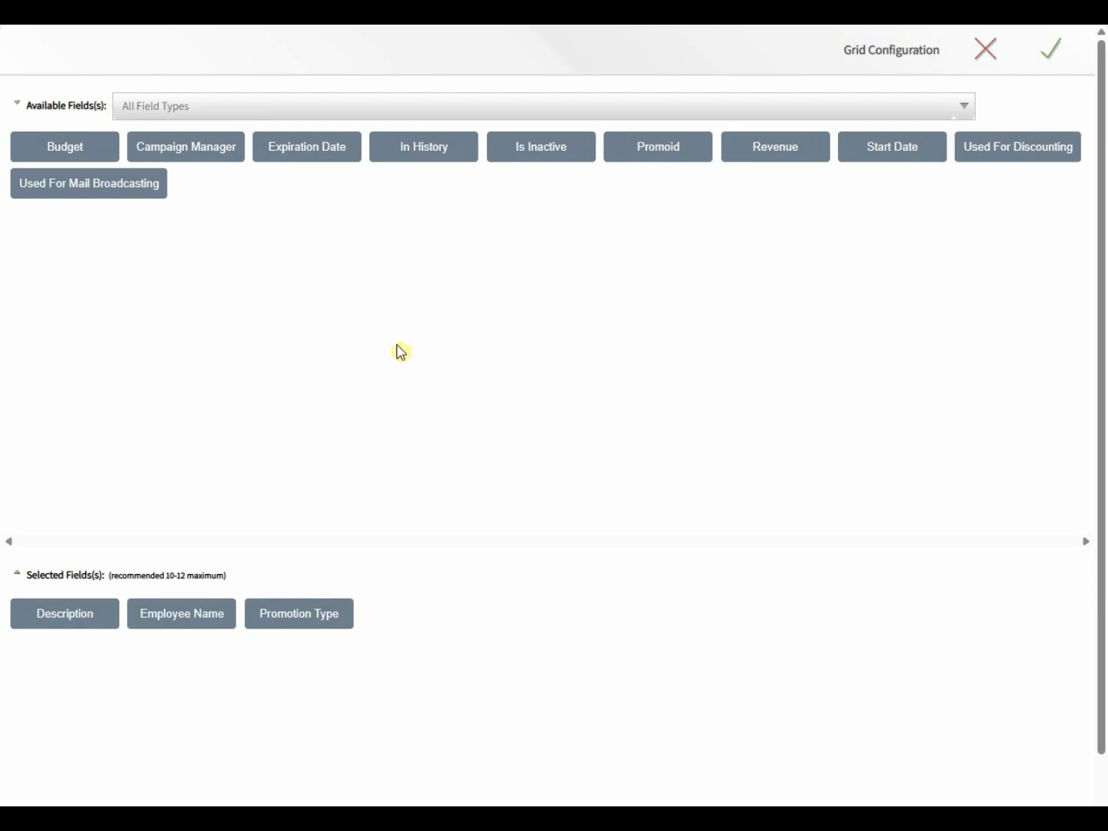
click(83, 146)
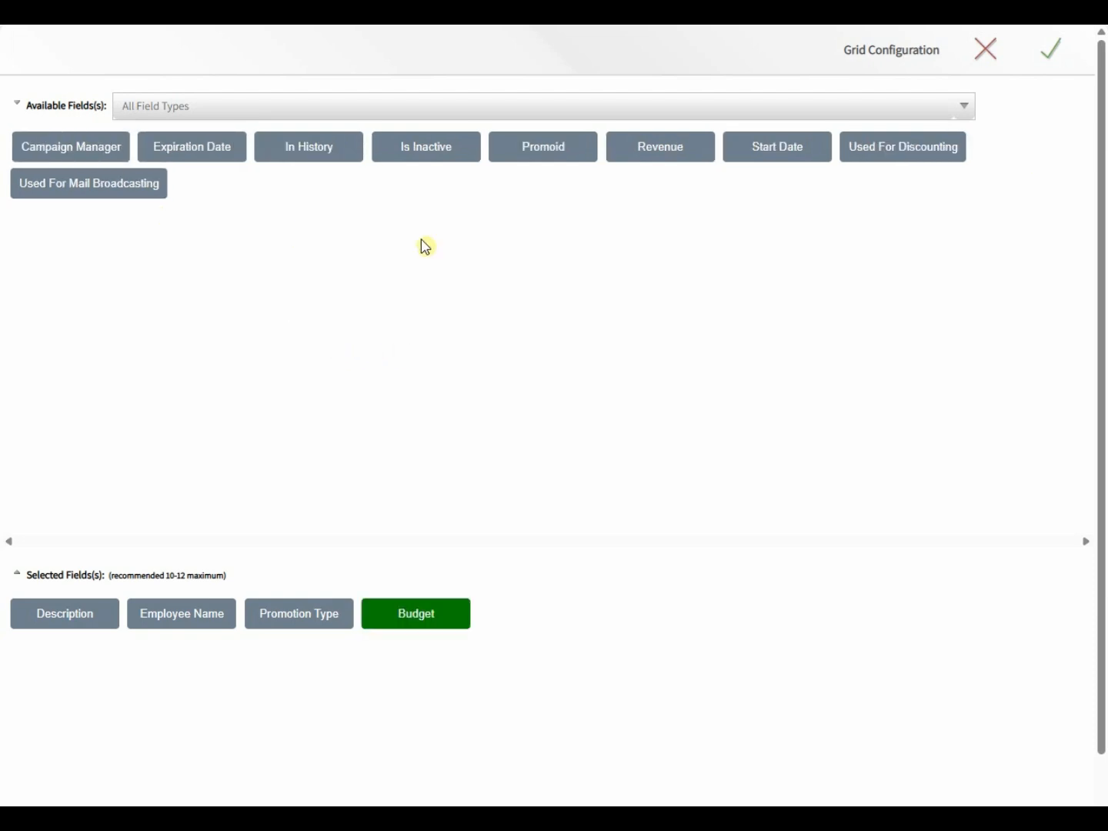
click(678, 157)
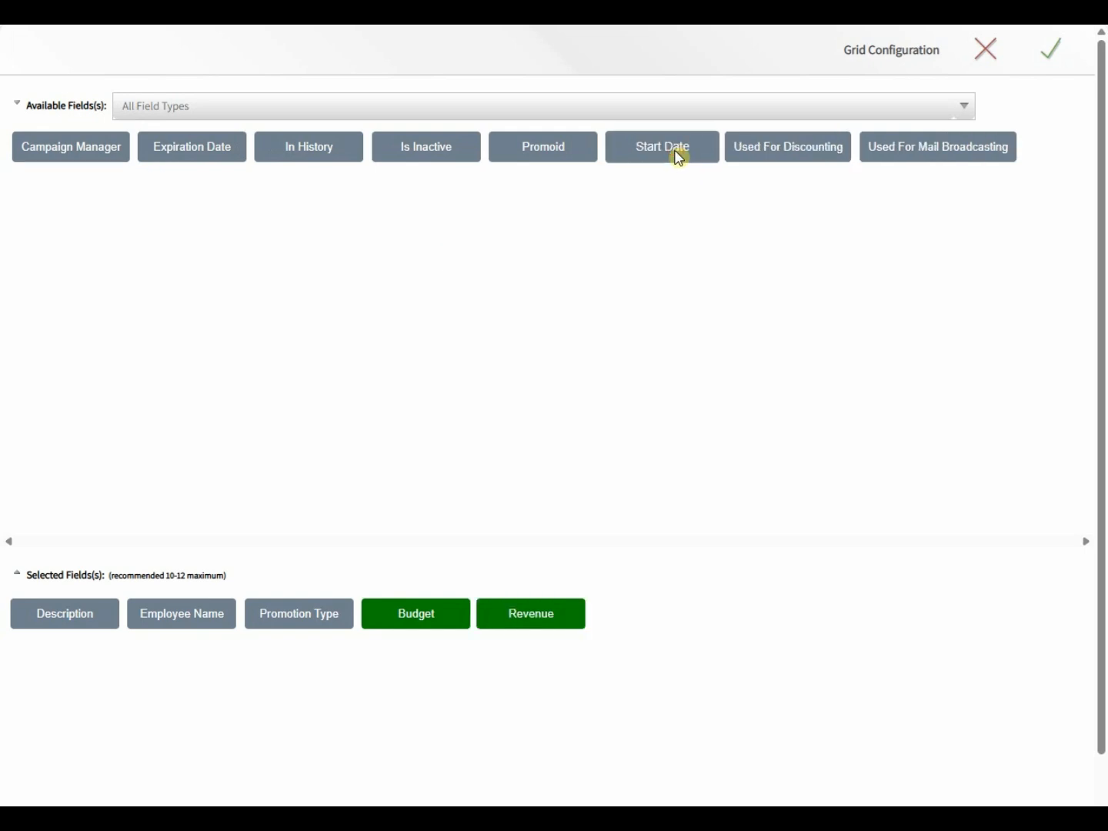
click(672, 155)
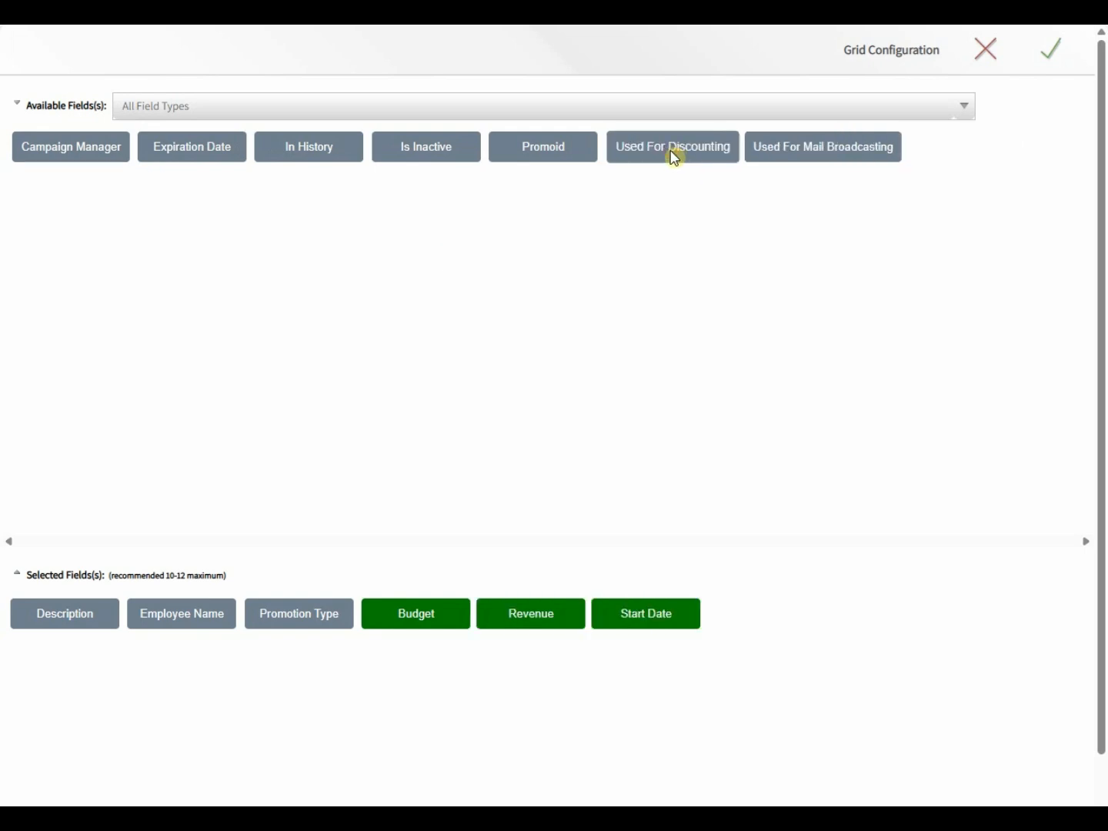
click(810, 158)
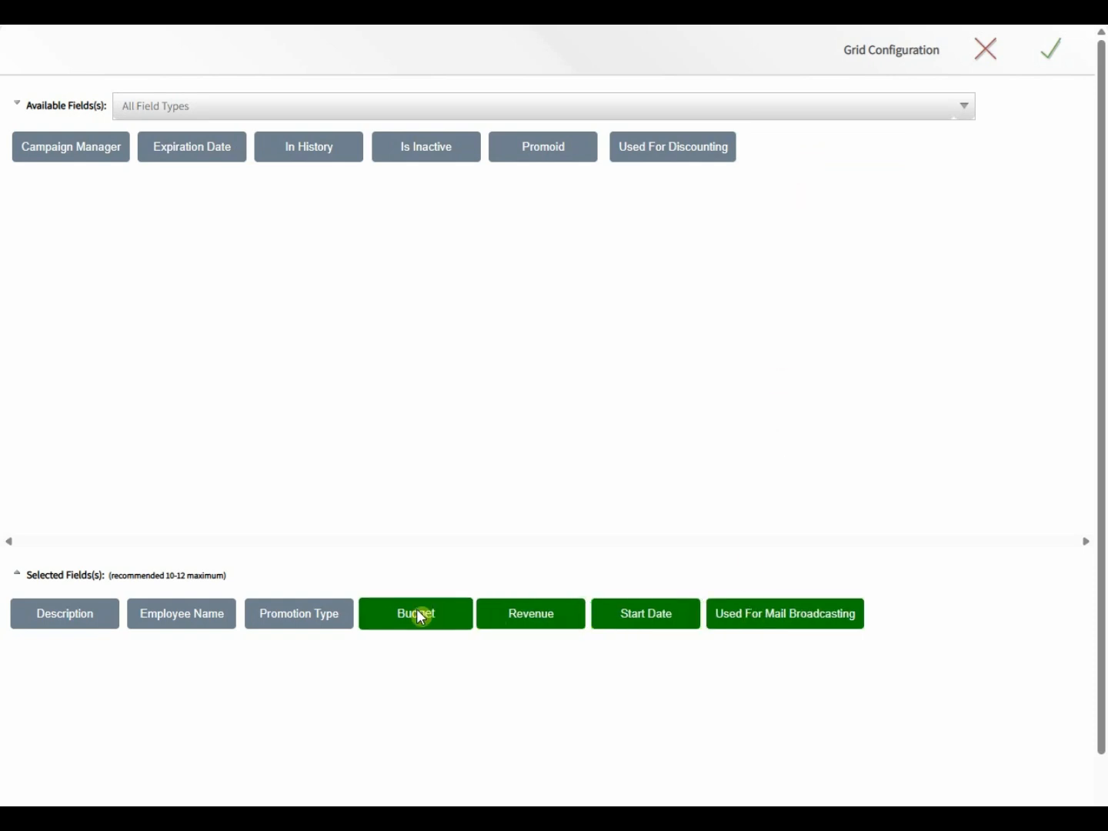
click(197, 619)
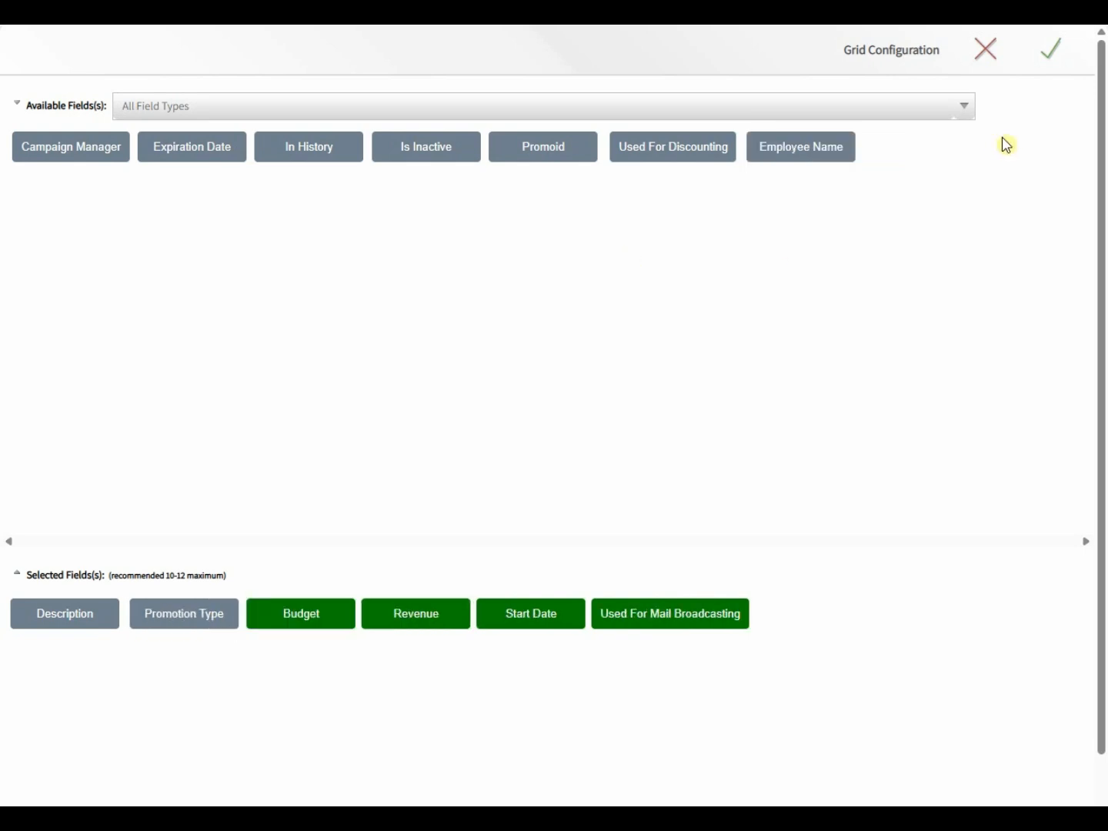
click(1054, 59)
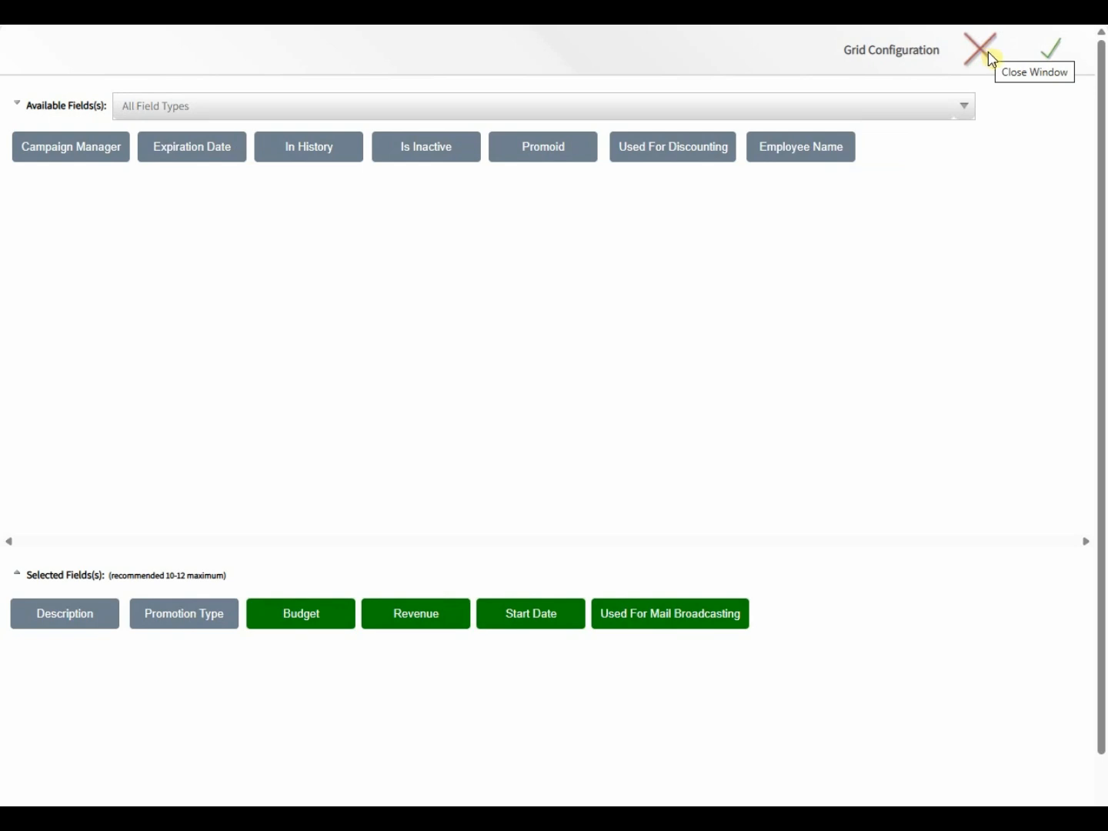
click(1056, 57)
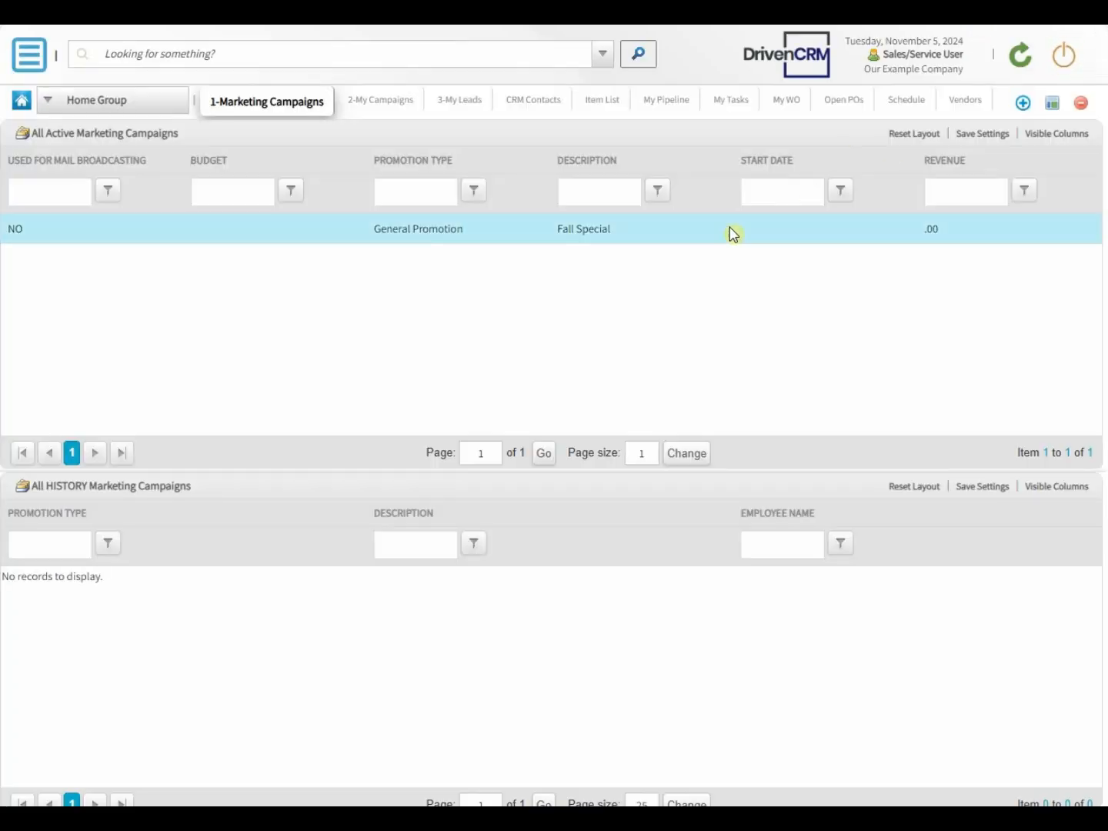
Step: Move the Start Date column directly after Used For Mail Broadcasting in the active campaigns grid and cycle its sort order back to unsorted
drag(763, 162, 190, 171)
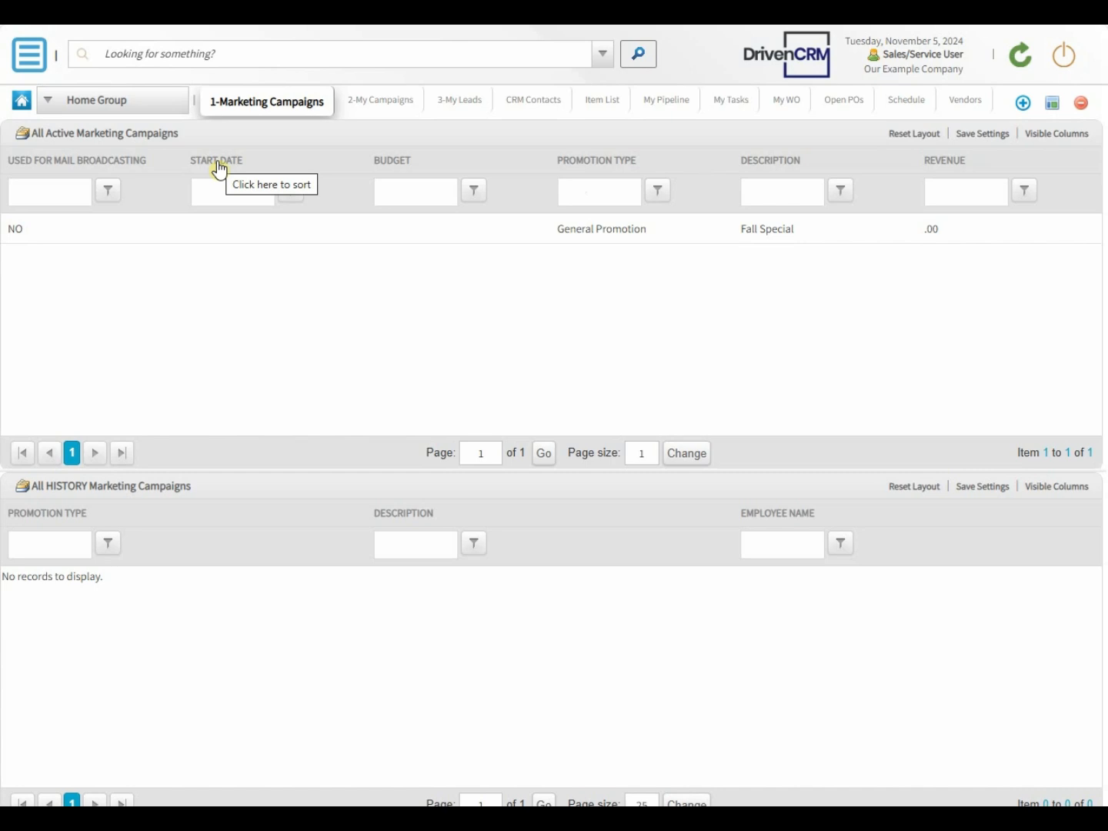
click(219, 166)
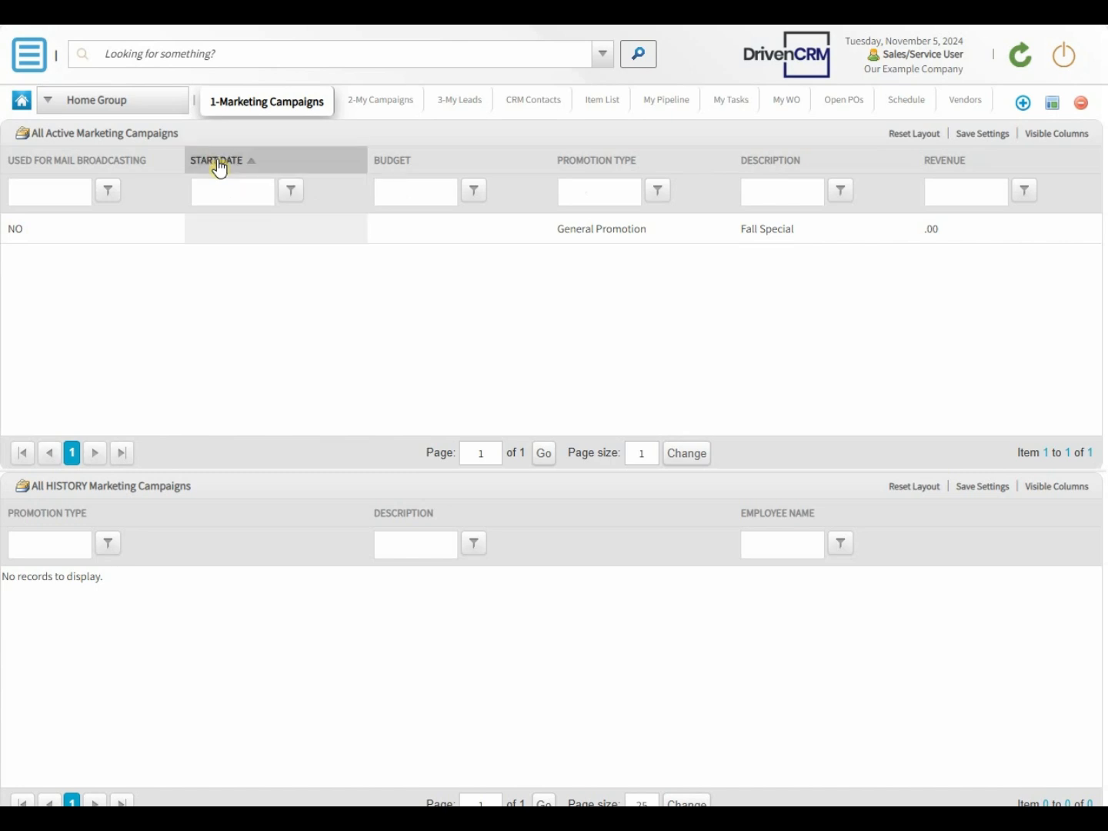
click(219, 165)
click(218, 165)
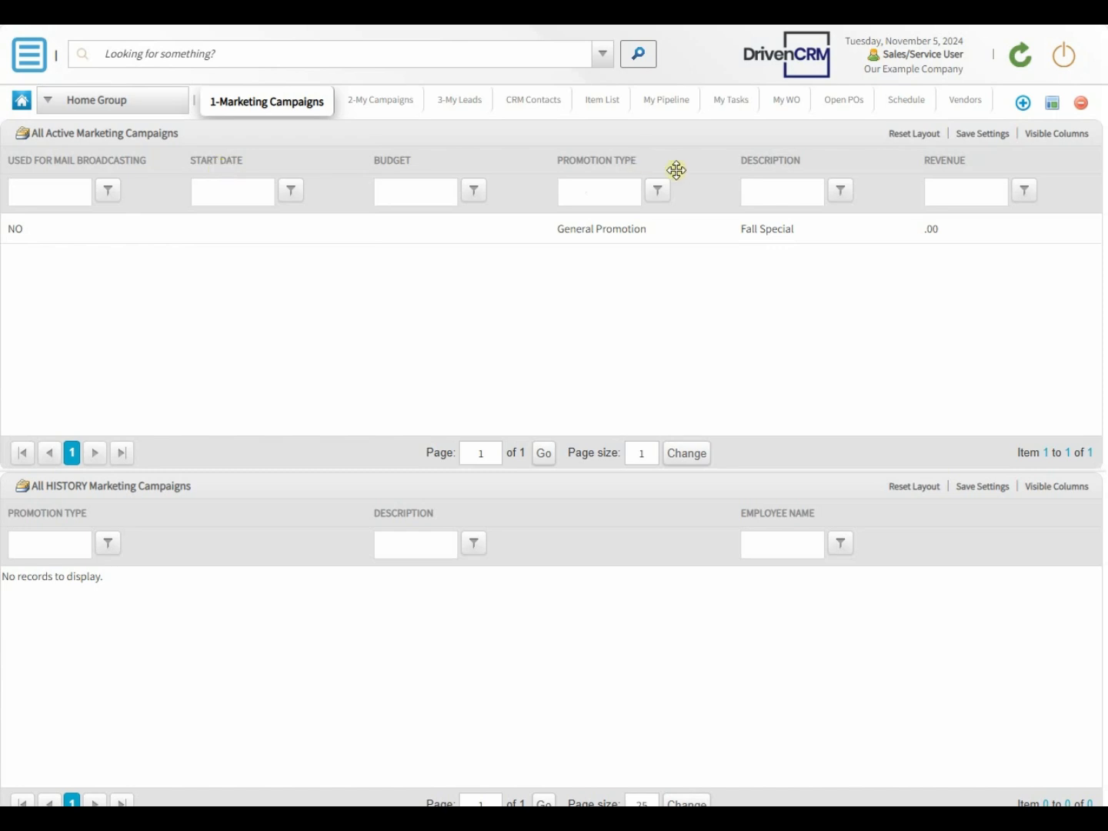
Step: Filter the active campaigns by the description Fall, and clear that filter again
click(770, 197)
text(Fall)
key(Return)
click(770, 198)
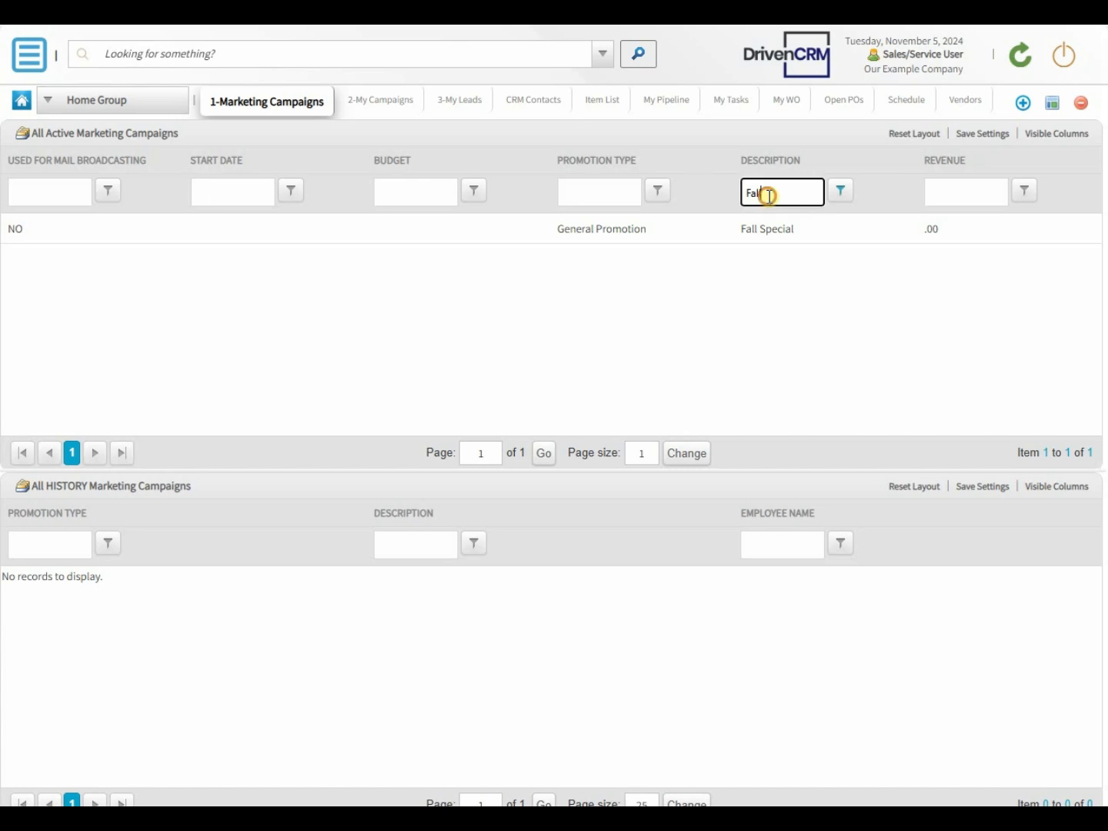
key(BackSpace)
key(BackSpace)
key(BackSpace)
key(BackSpace)
key(Return)
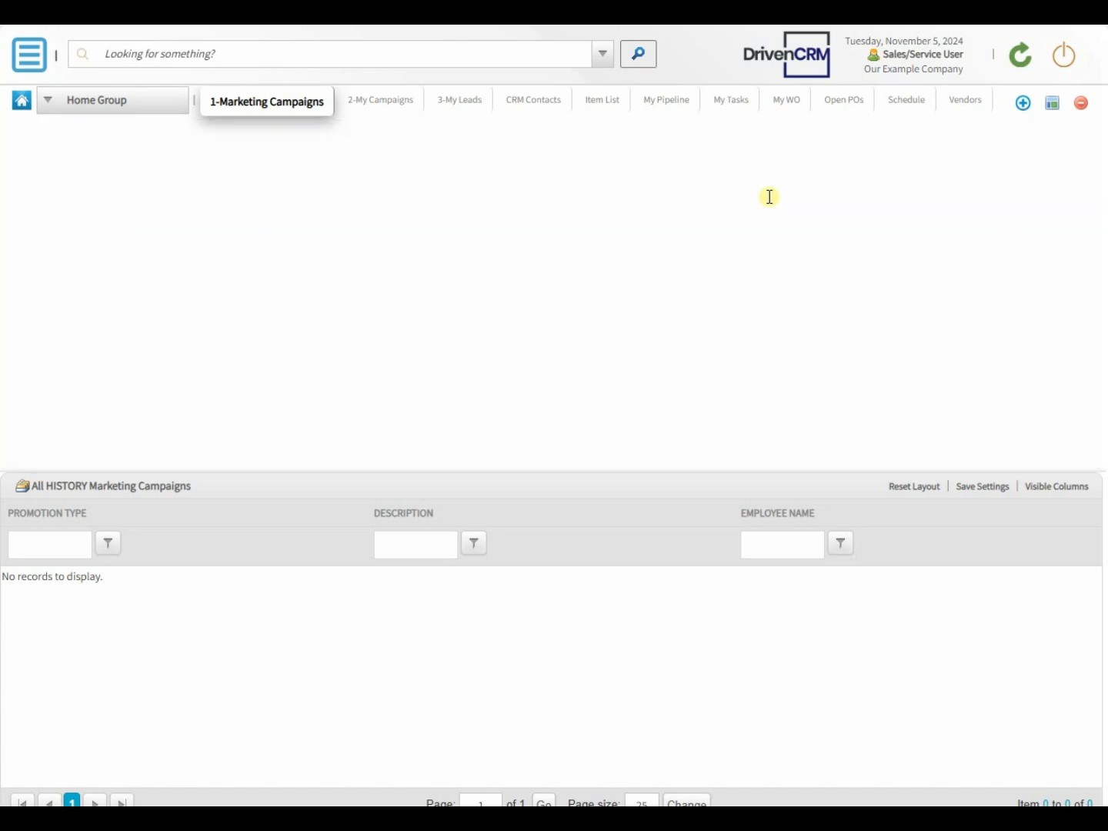
Step: Filter the active campaigns by a Revenue of 100, trying GreaterThanOrEqualTo and switching the condition to LessThanOrEqualTo
click(947, 192)
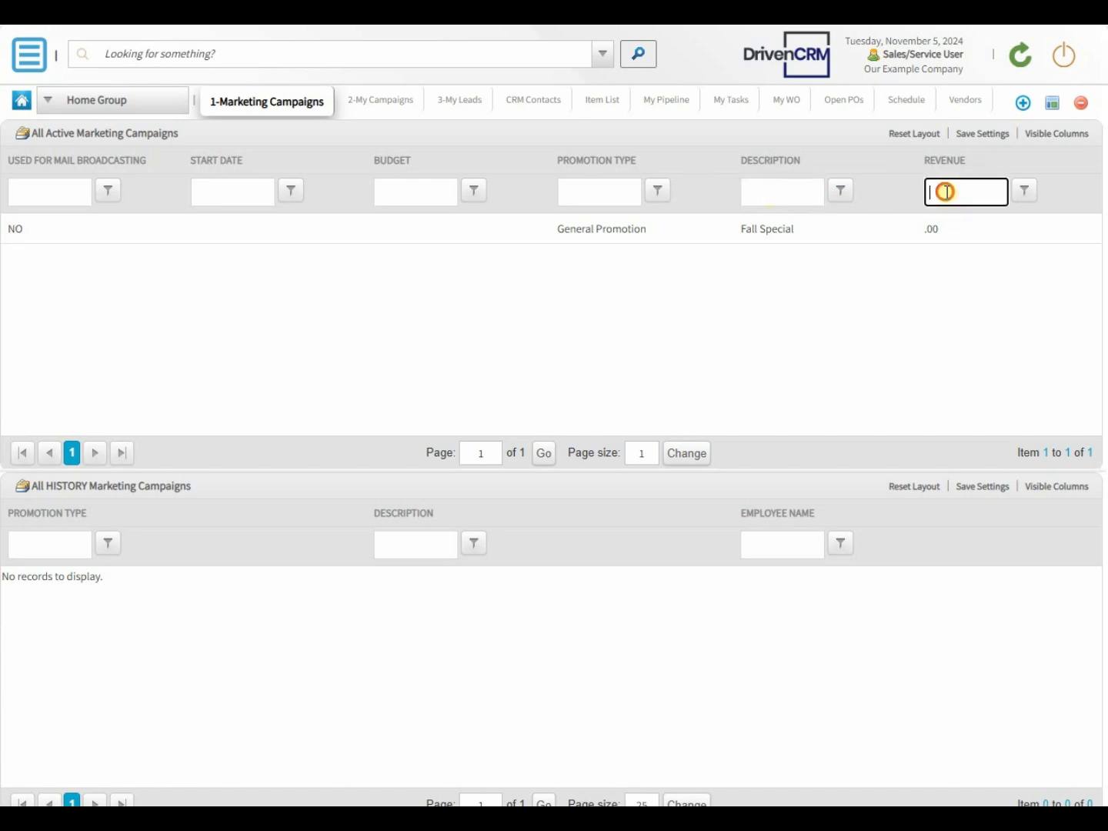
text(100)
click(1024, 192)
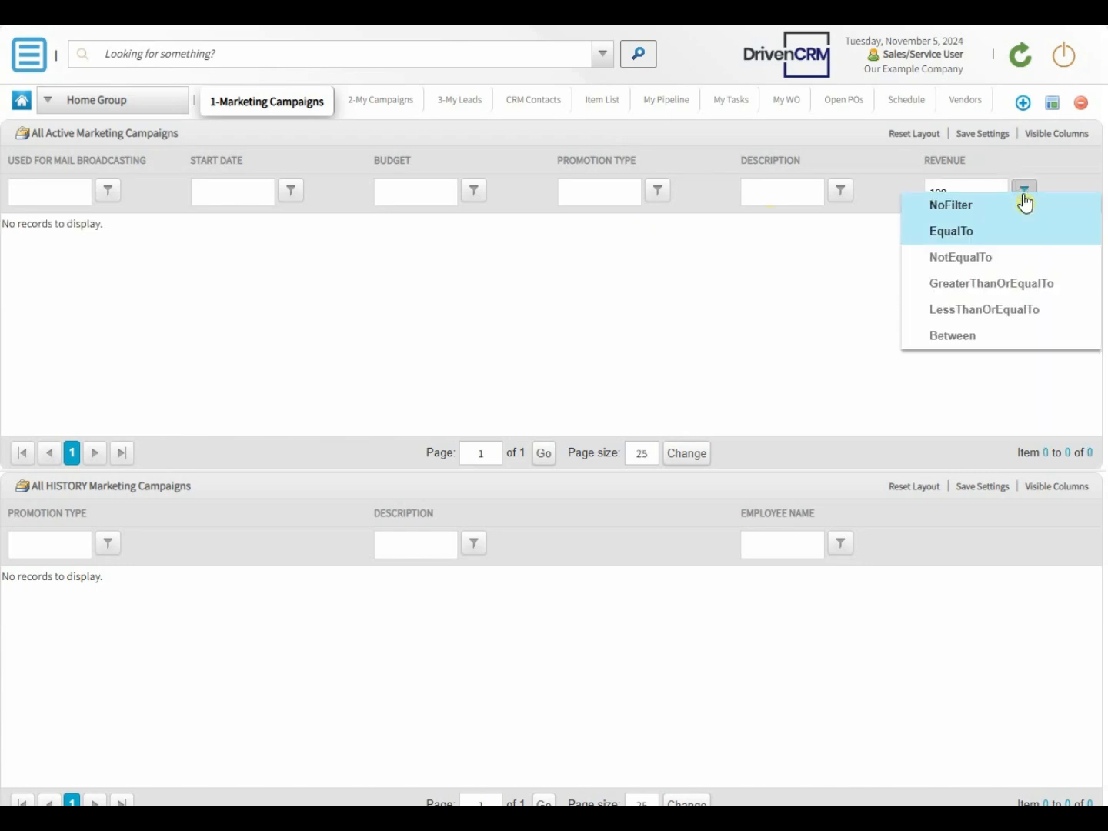
click(982, 287)
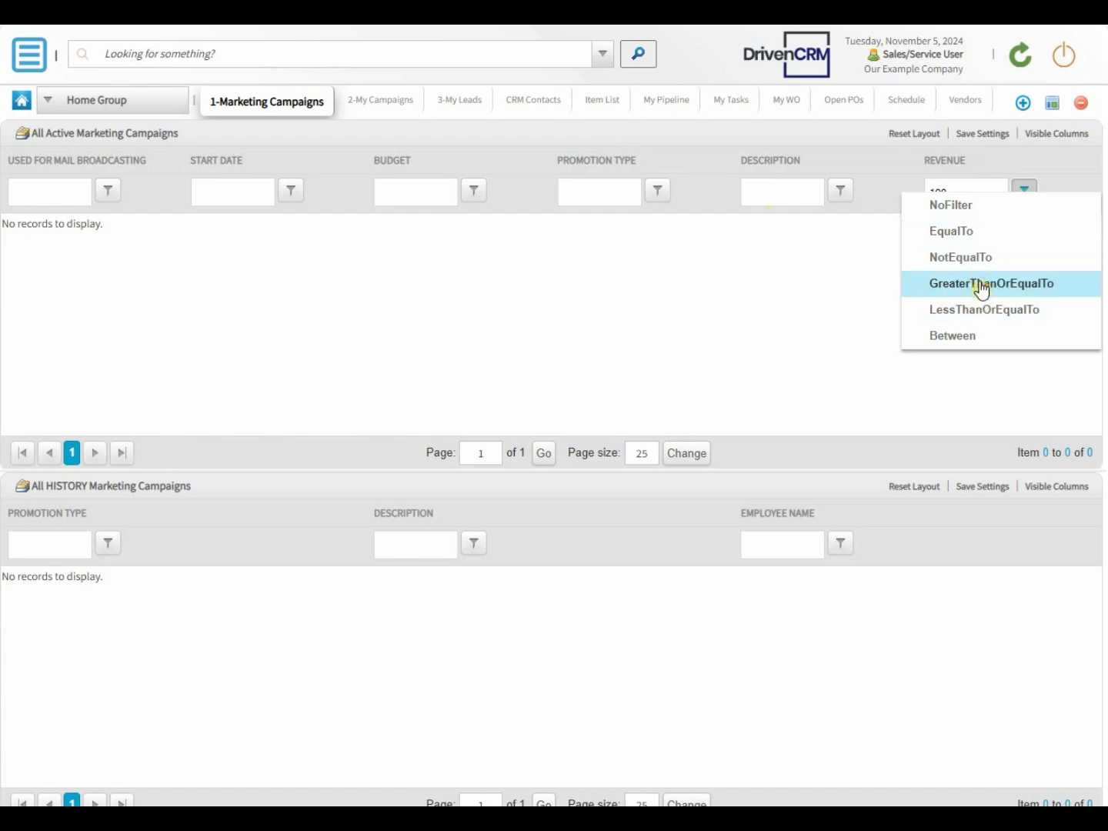
click(1022, 194)
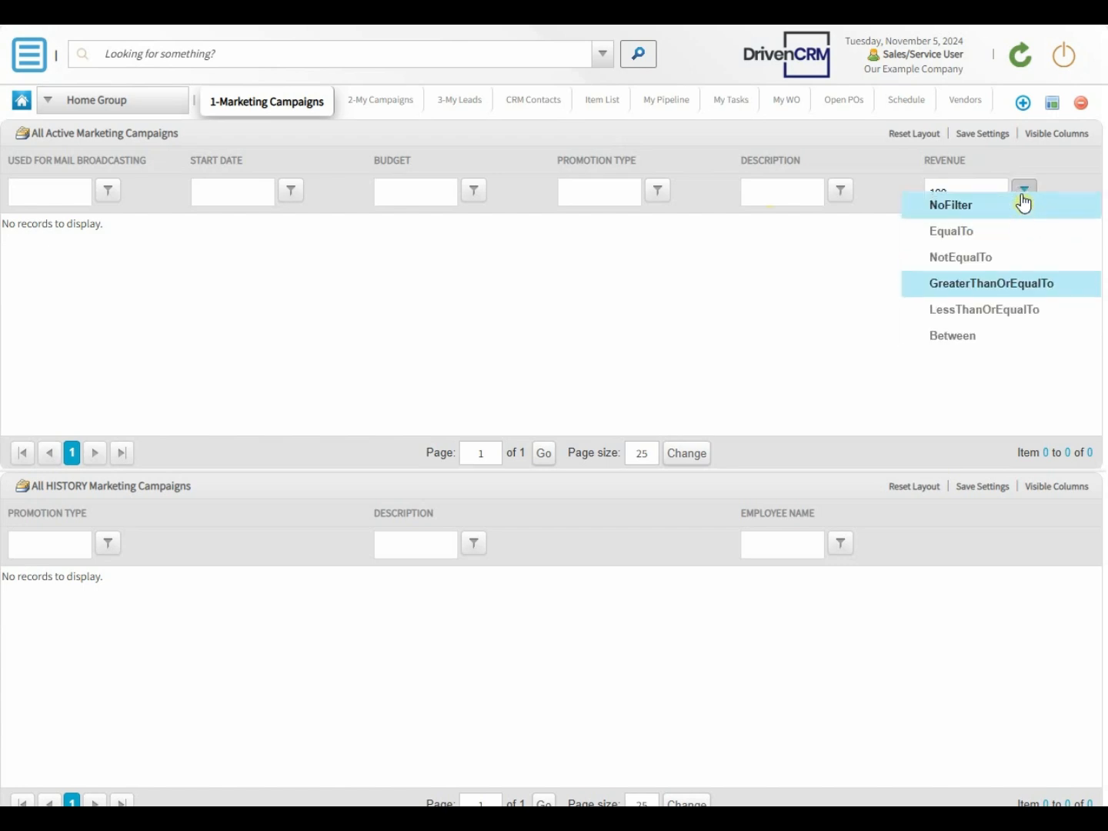
click(1016, 312)
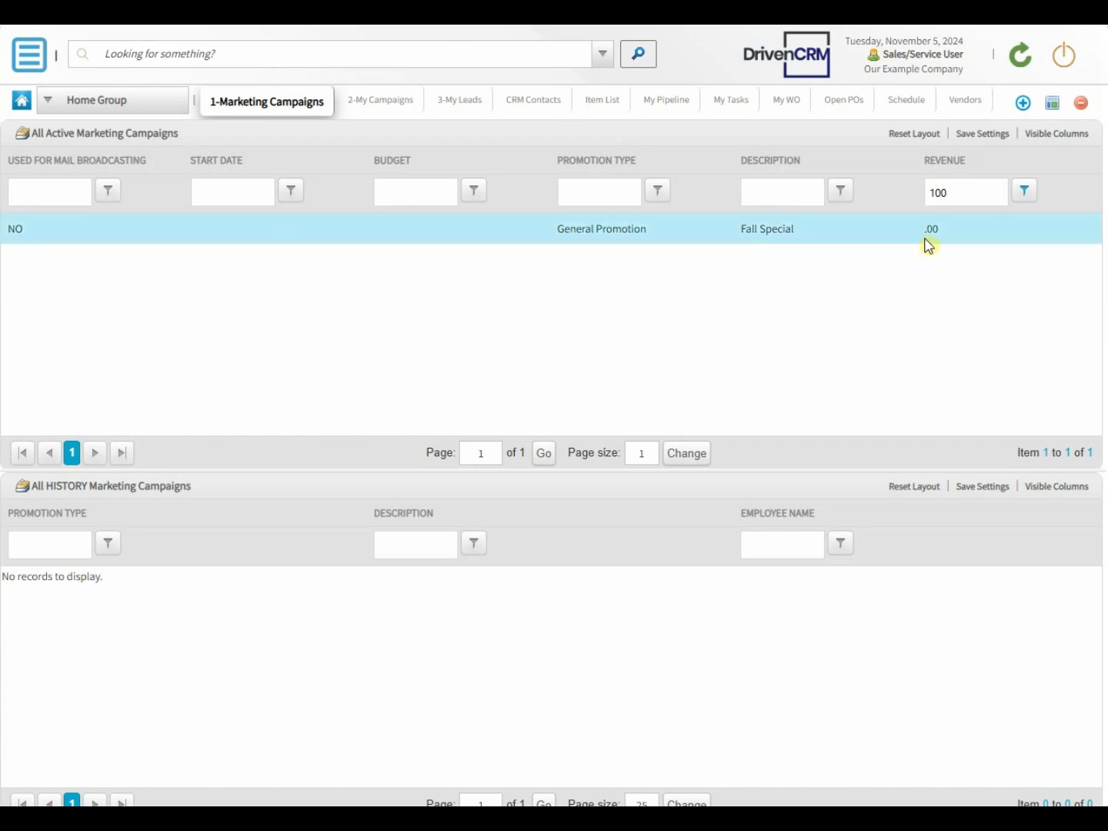
Step: Save the active campaigns grid settings, and reset its layout to the default view
click(982, 135)
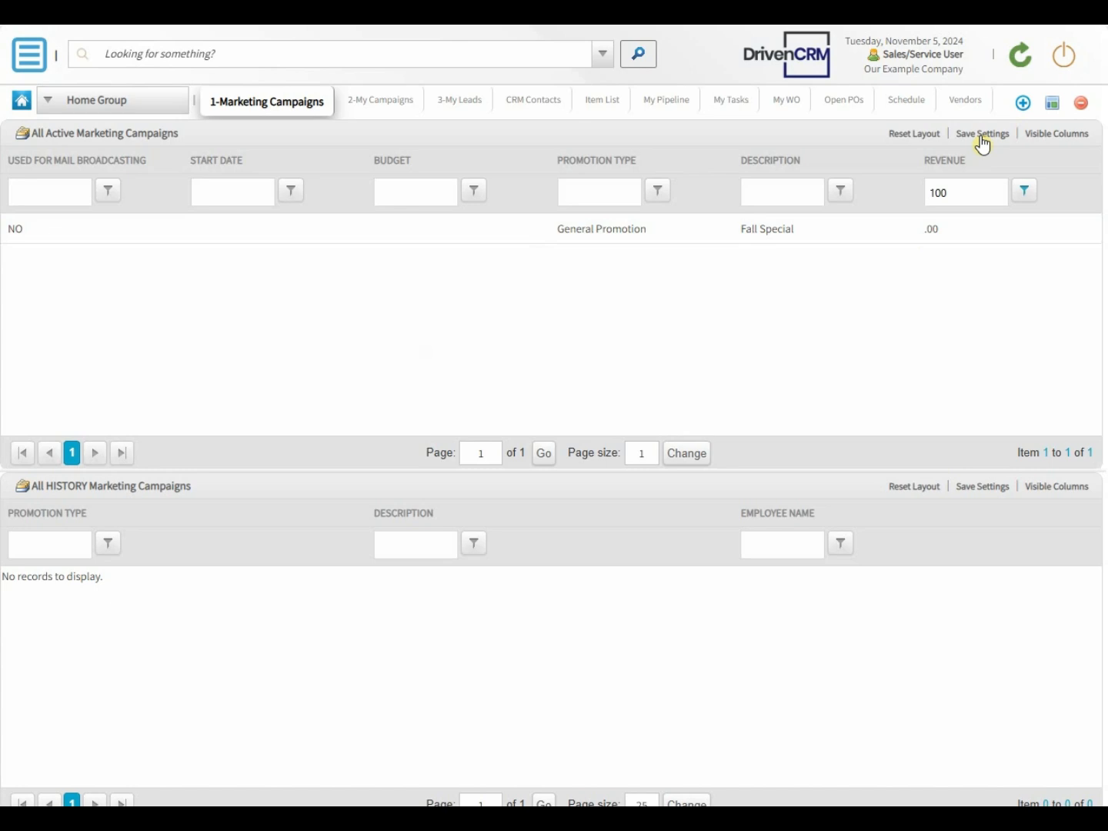
drag(957, 164, 842, 166)
click(904, 134)
click(631, 137)
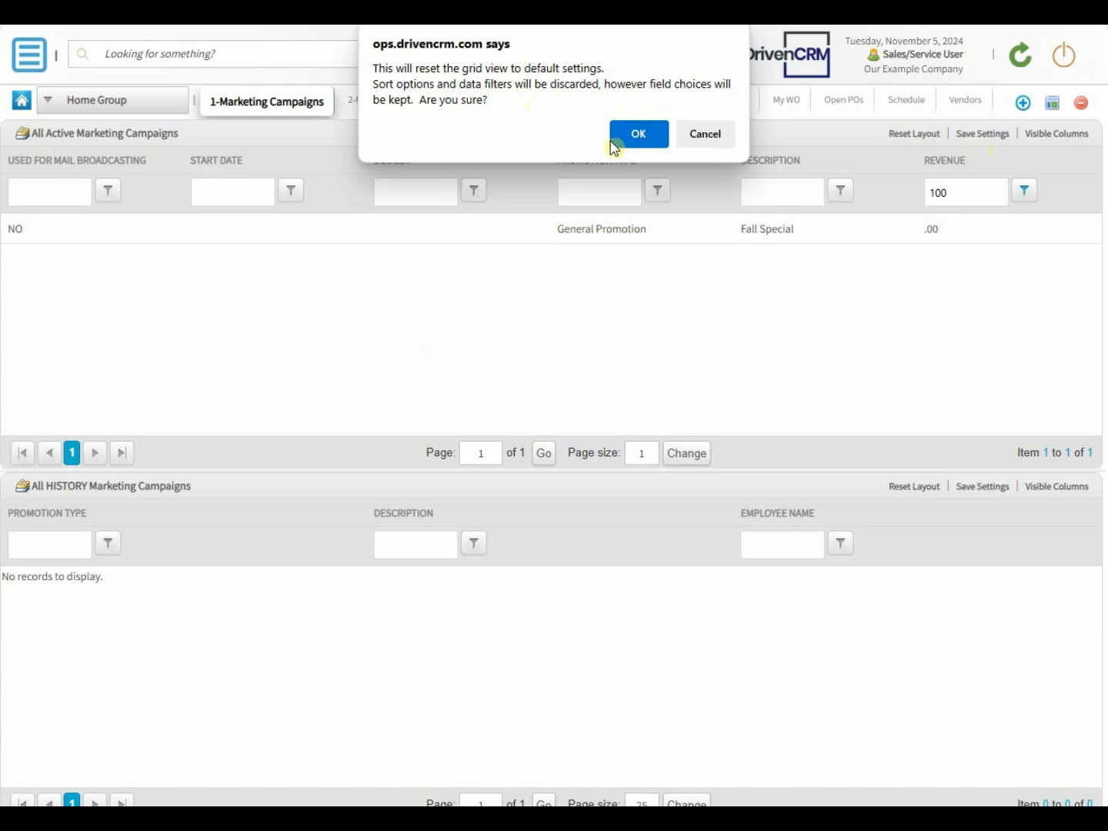
click(634, 138)
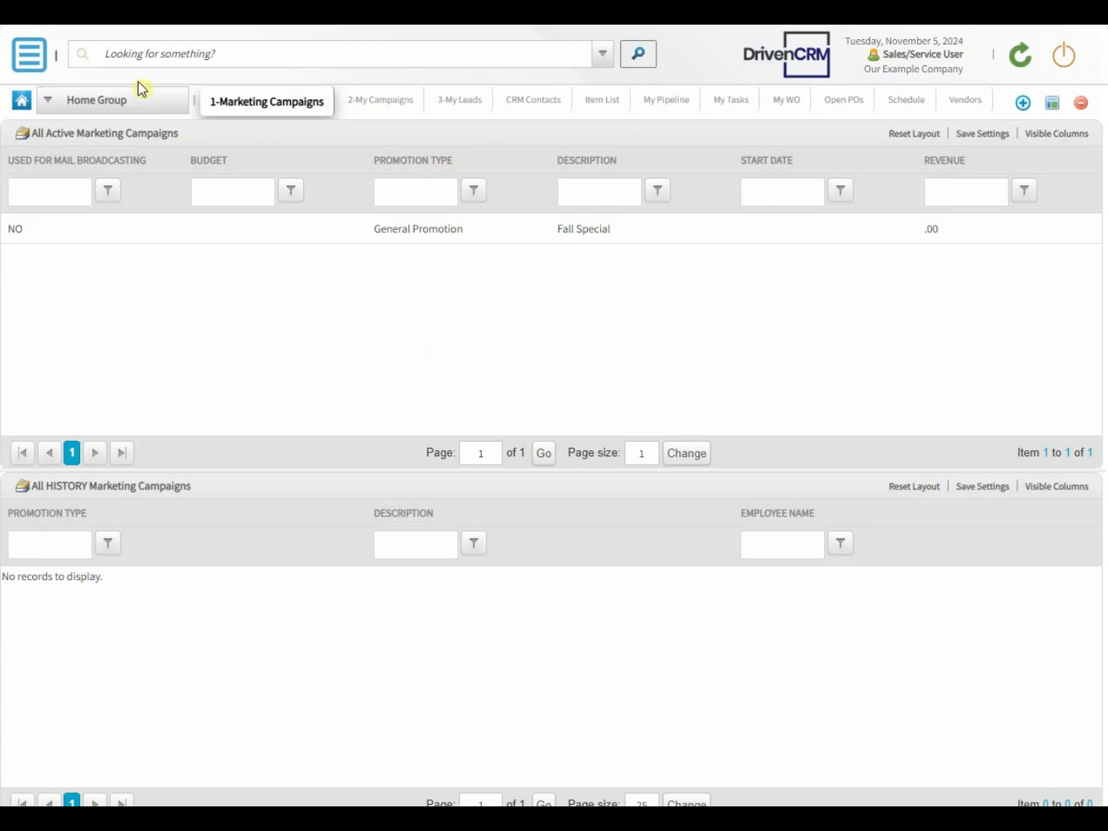
Step: Search the whole CRM for Fall Special
click(140, 55)
text(Fall Special)
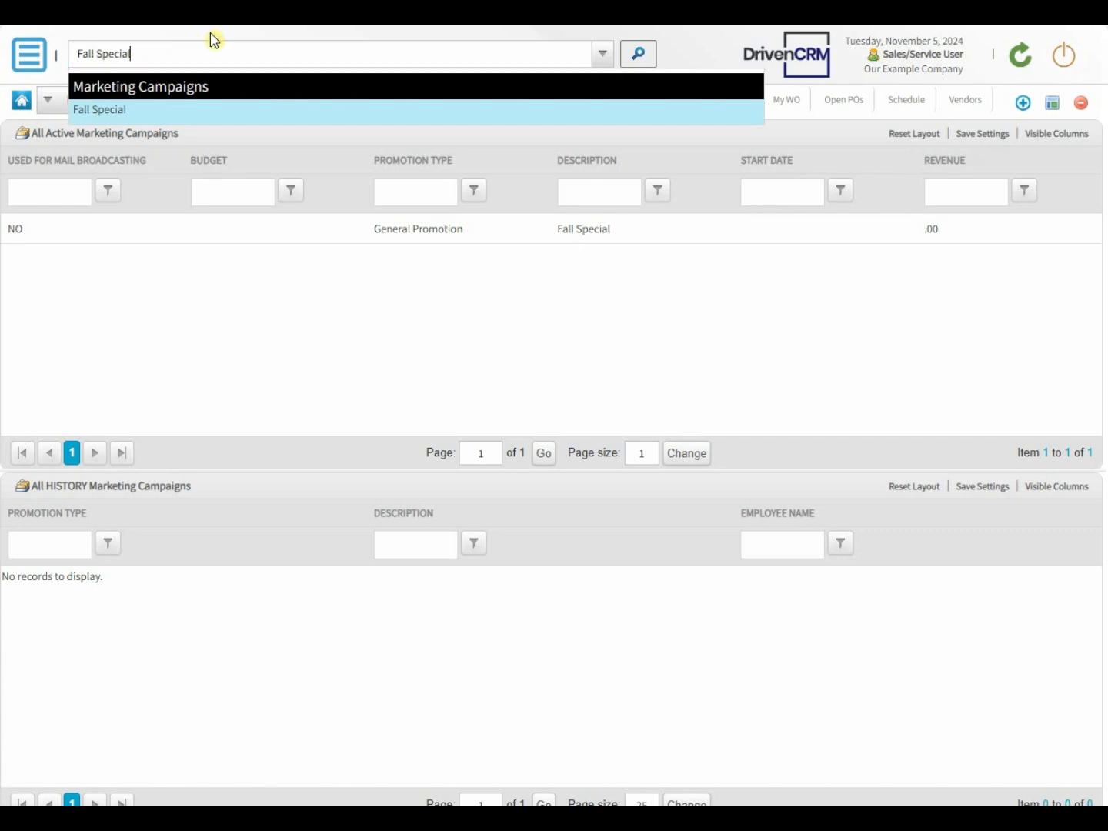
Step: Open the Fall Special marketing campaign from the search results, and close it without saving changes
key(Return)
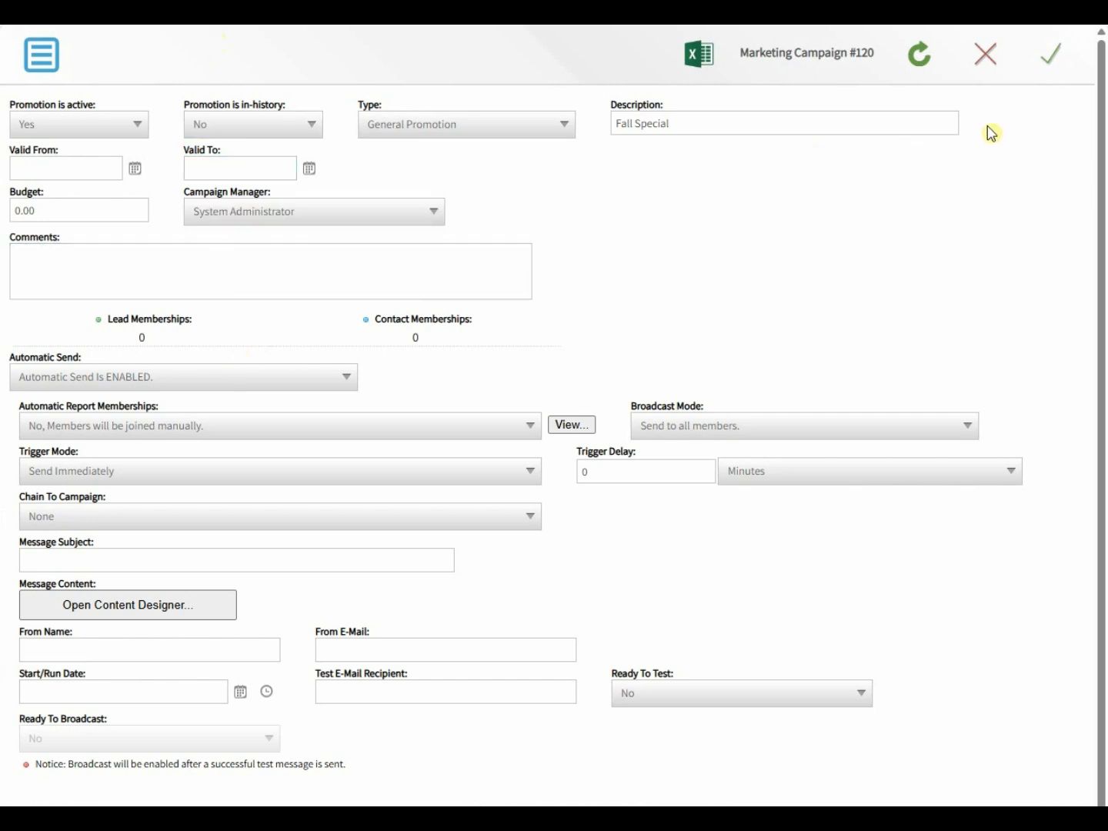
click(985, 56)
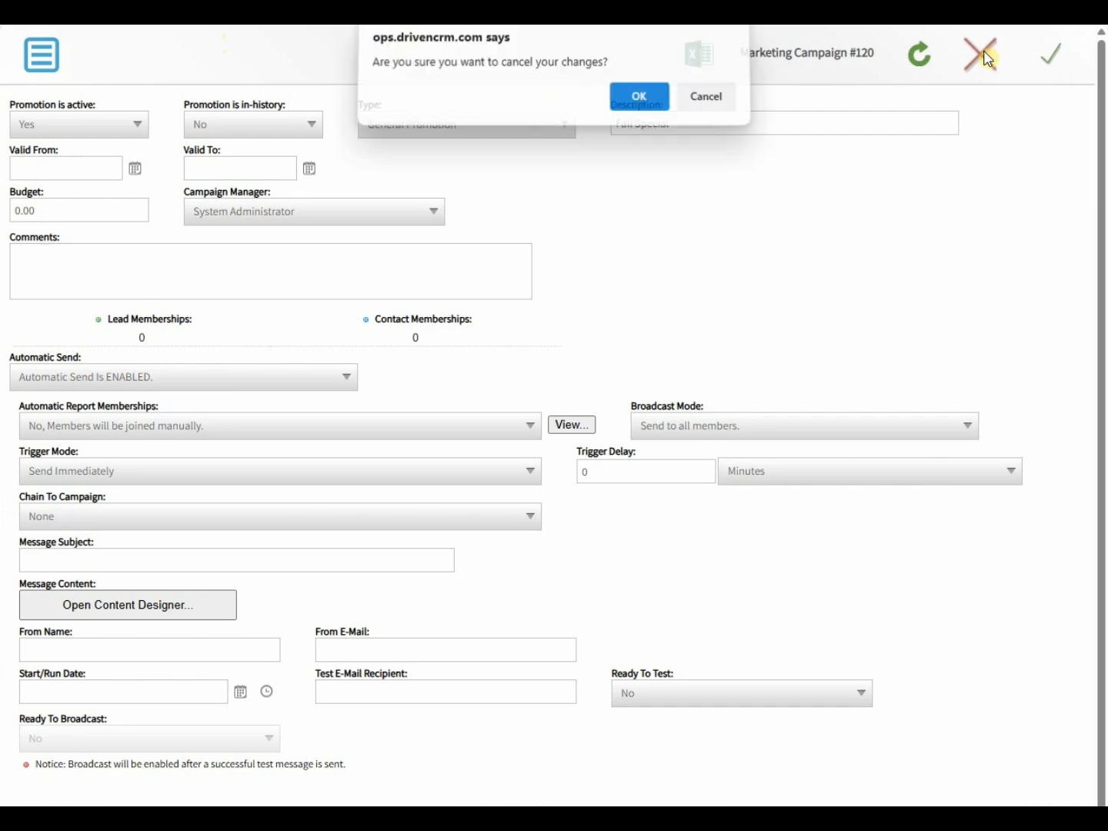
click(658, 108)
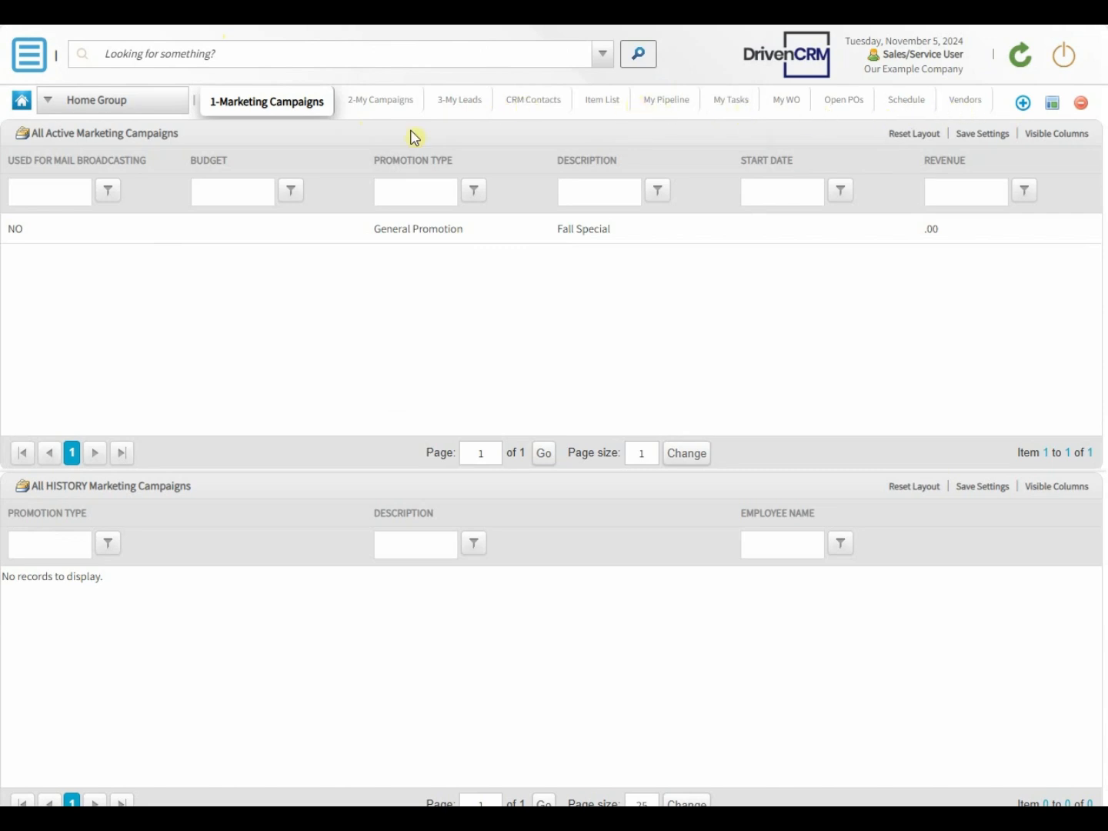
click(151, 110)
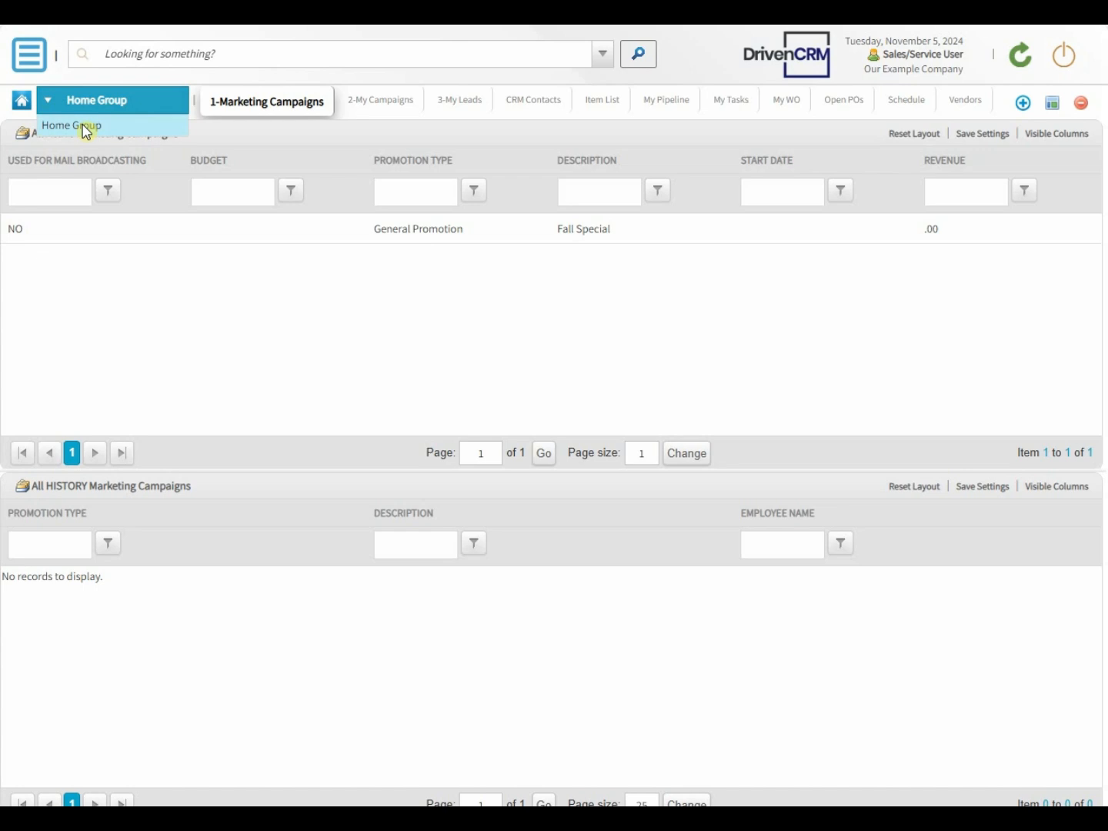
click(198, 298)
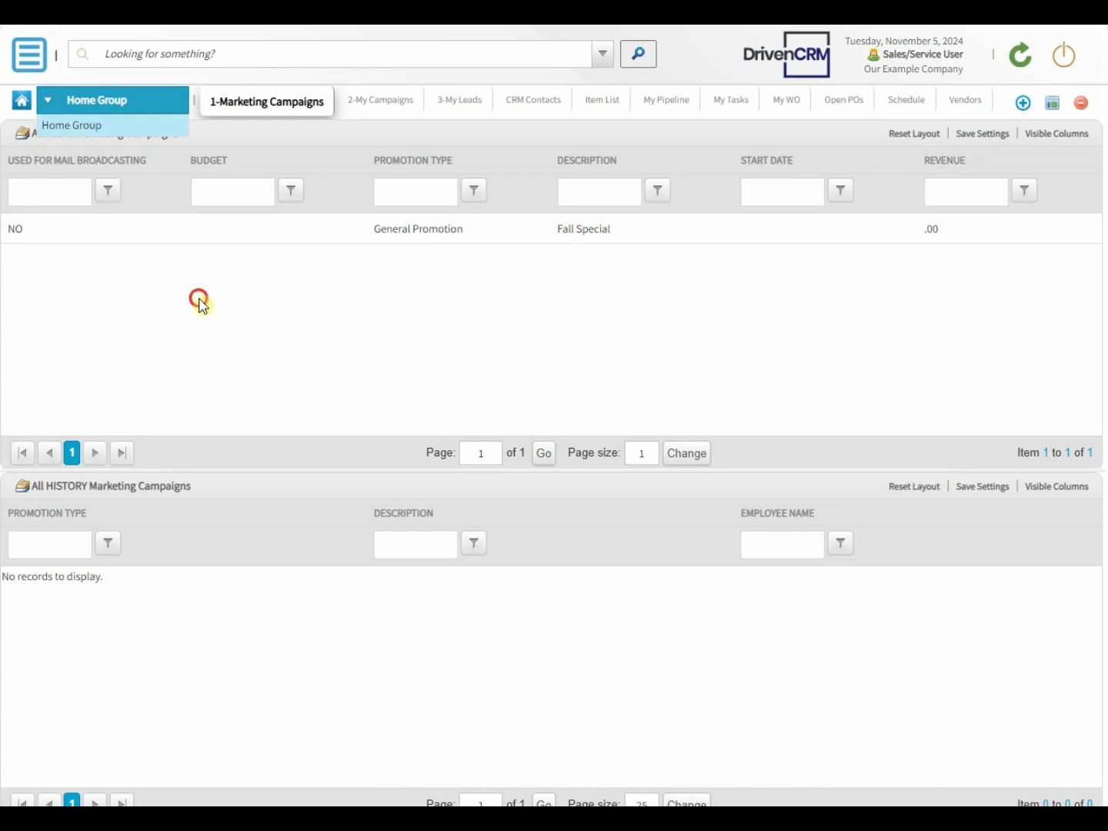
click(248, 117)
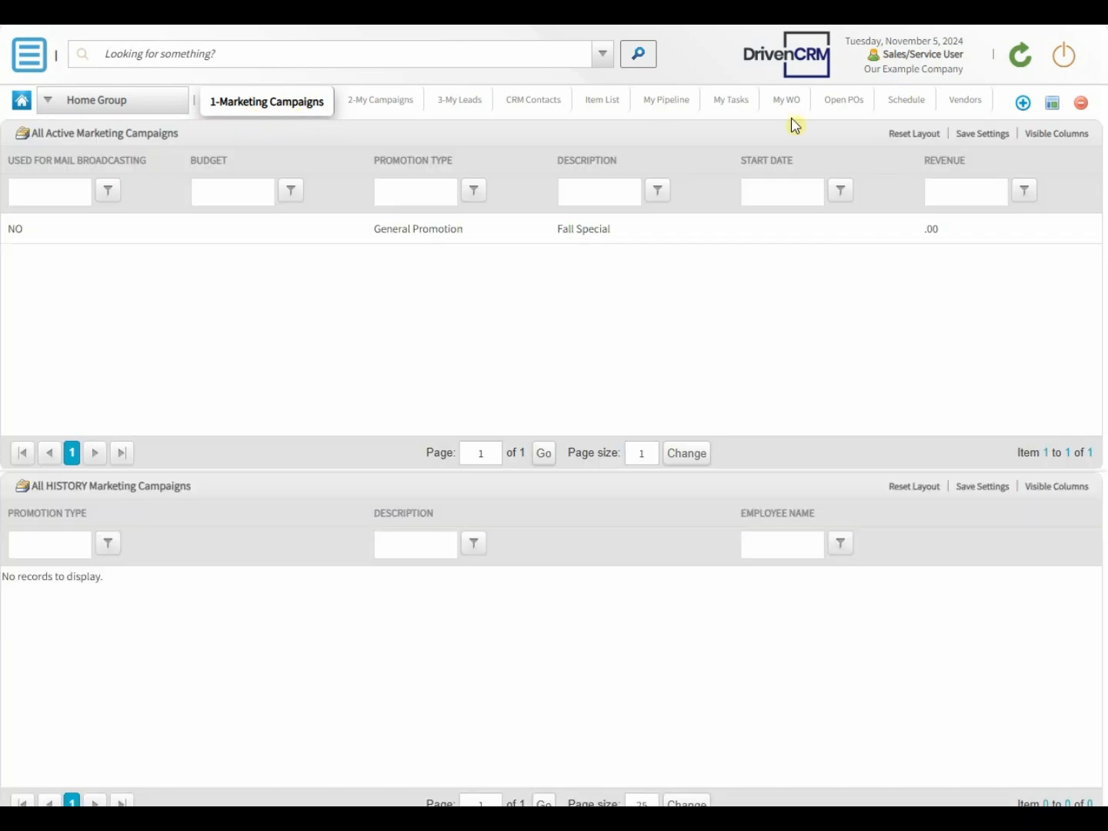
Step: In the properties of the 1-Marketing Campaigns workspace, assign it to a new workspace group named Marketing and Leads
click(1052, 103)
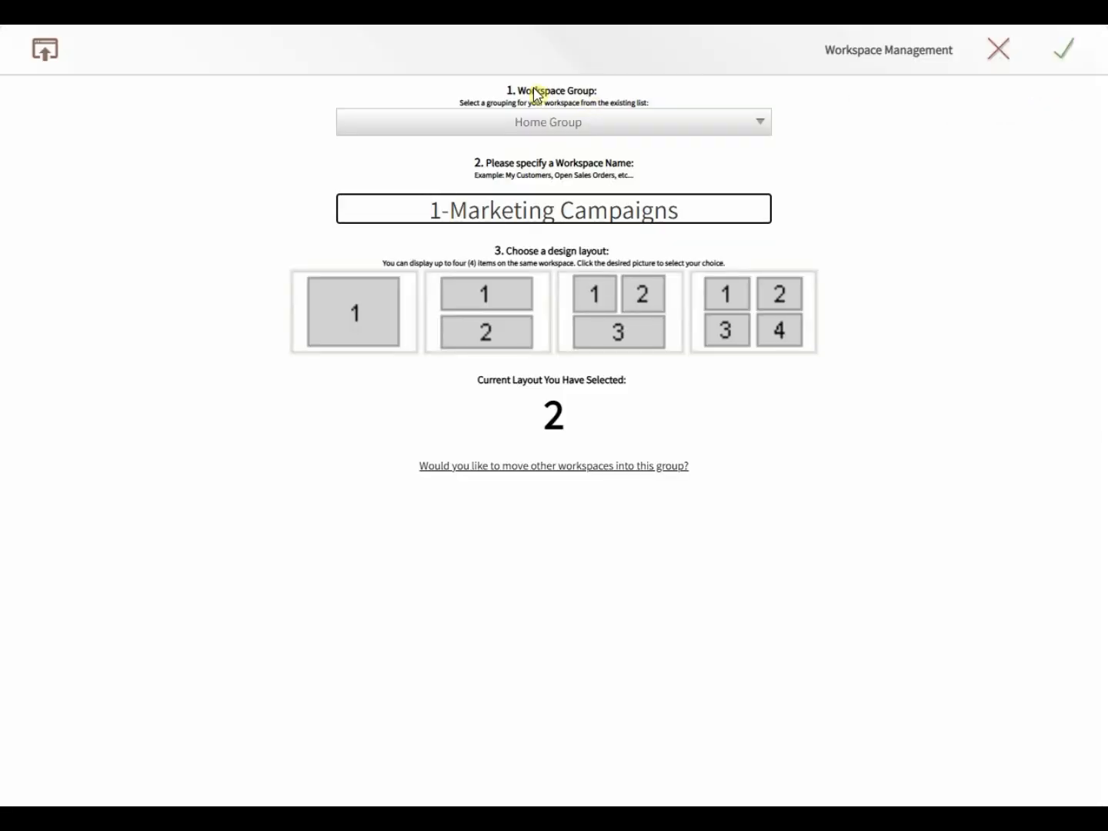
drag(526, 91, 594, 101)
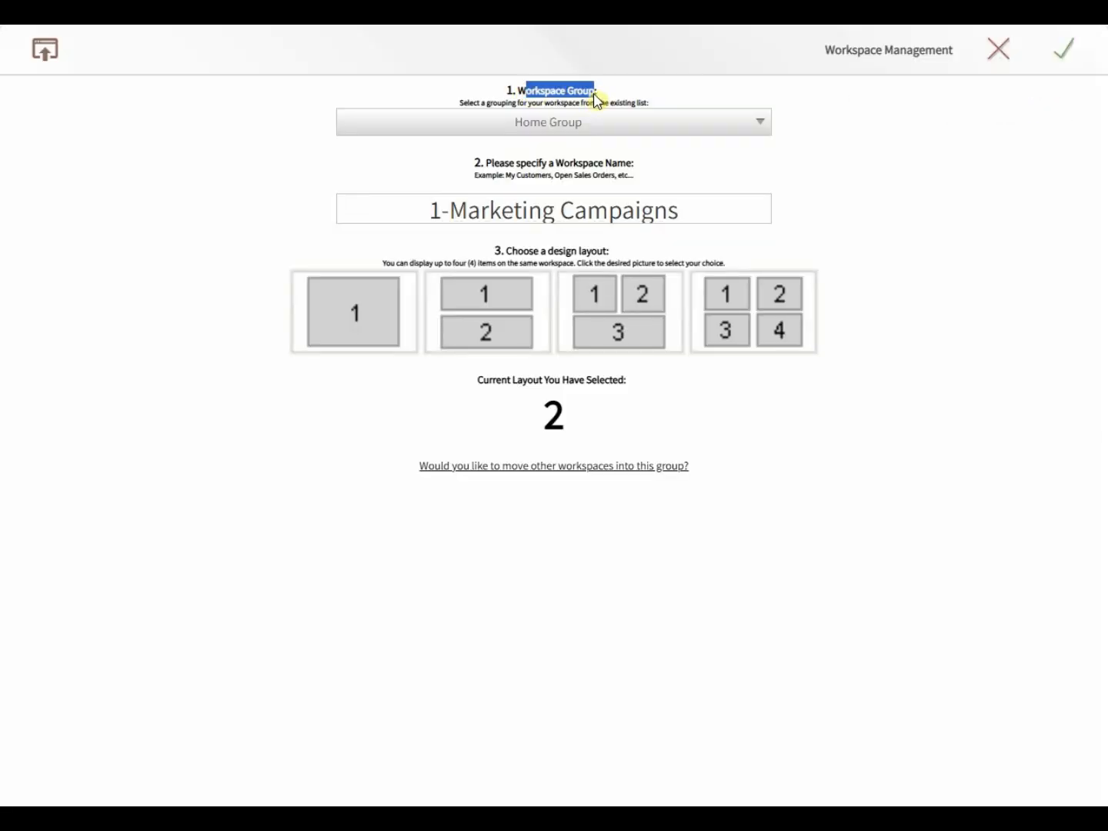
click(560, 121)
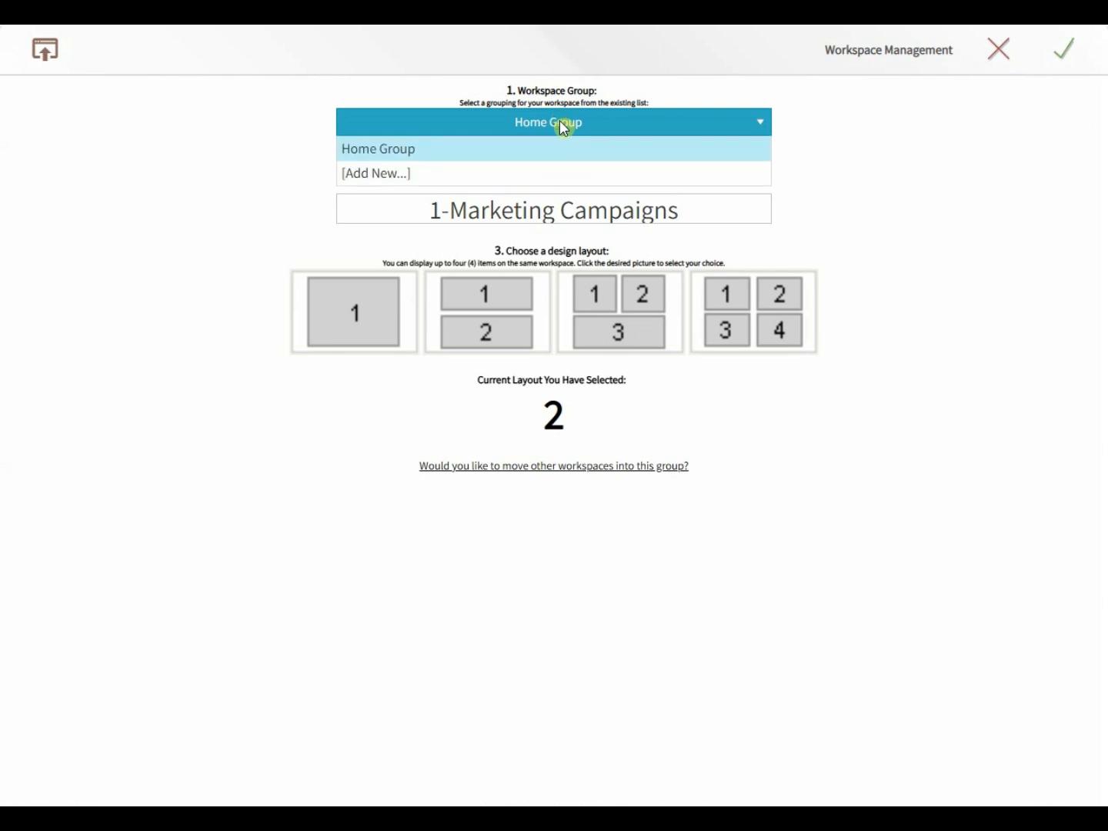
click(369, 174)
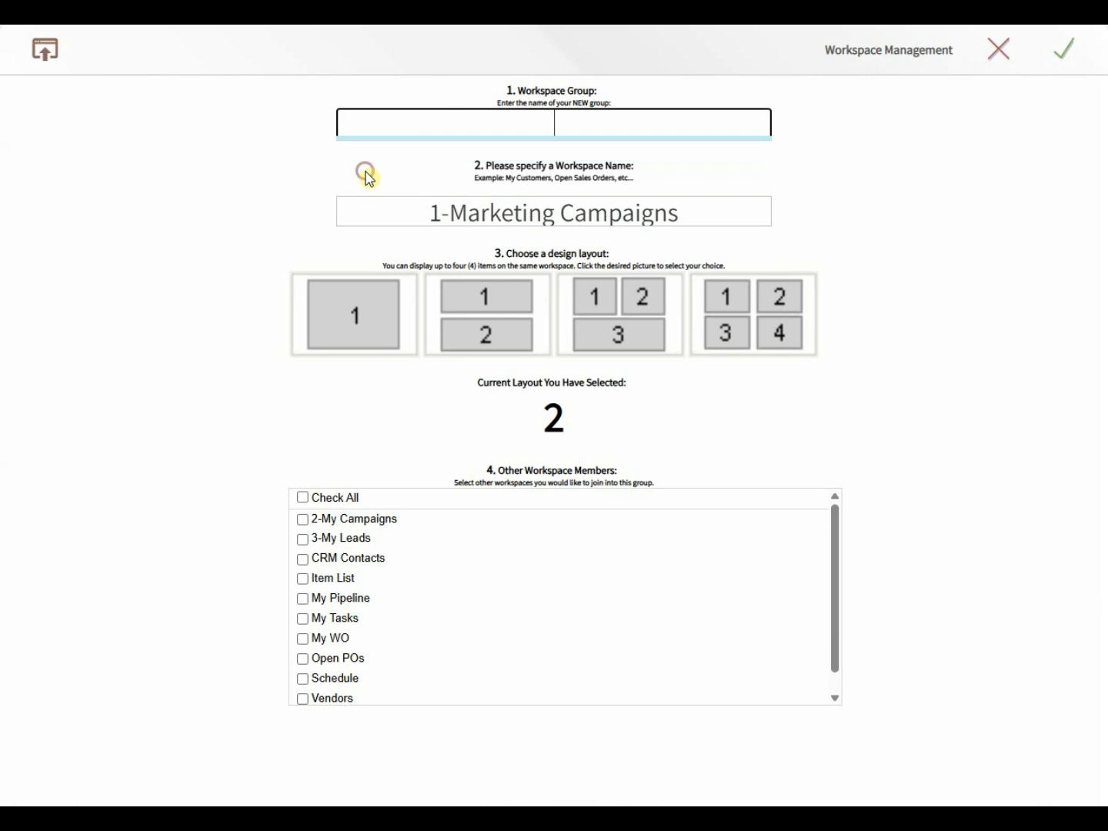
text(Marketing and Leads)
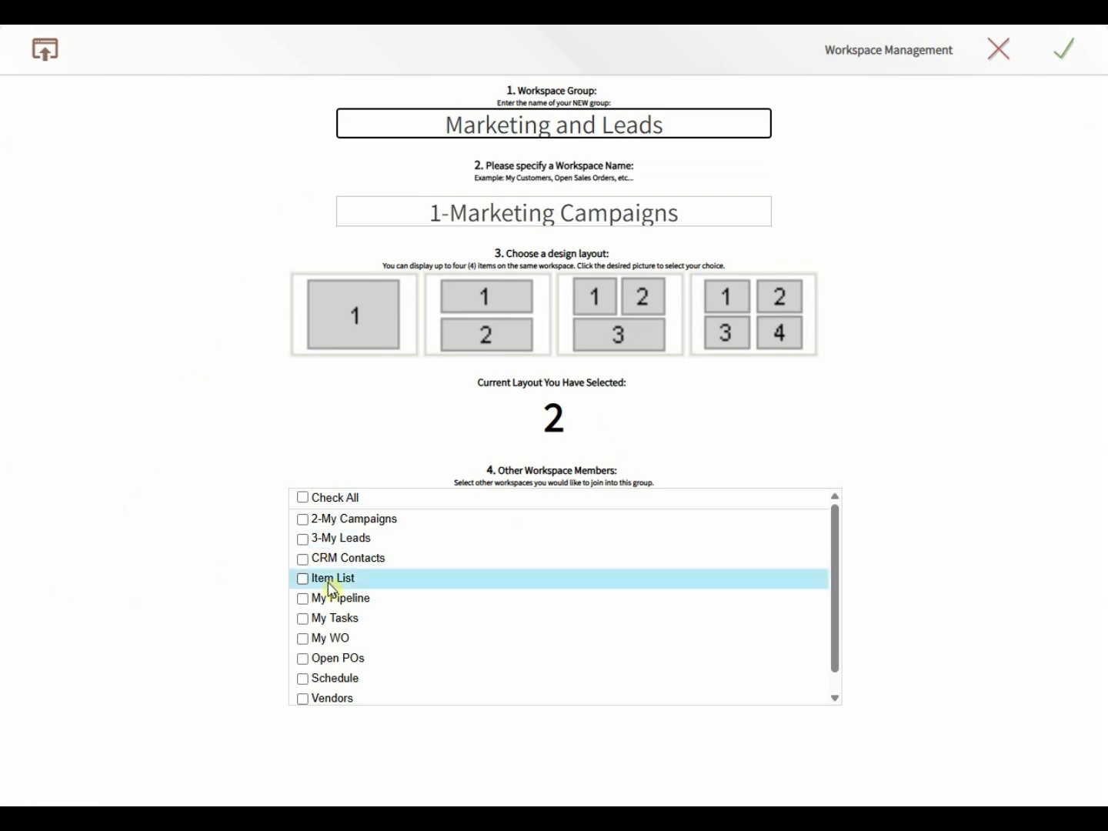
Step: Include the 2-My Campaigns and 3-My Leads workspaces in the new group, and save the workspace settings
click(303, 522)
click(303, 541)
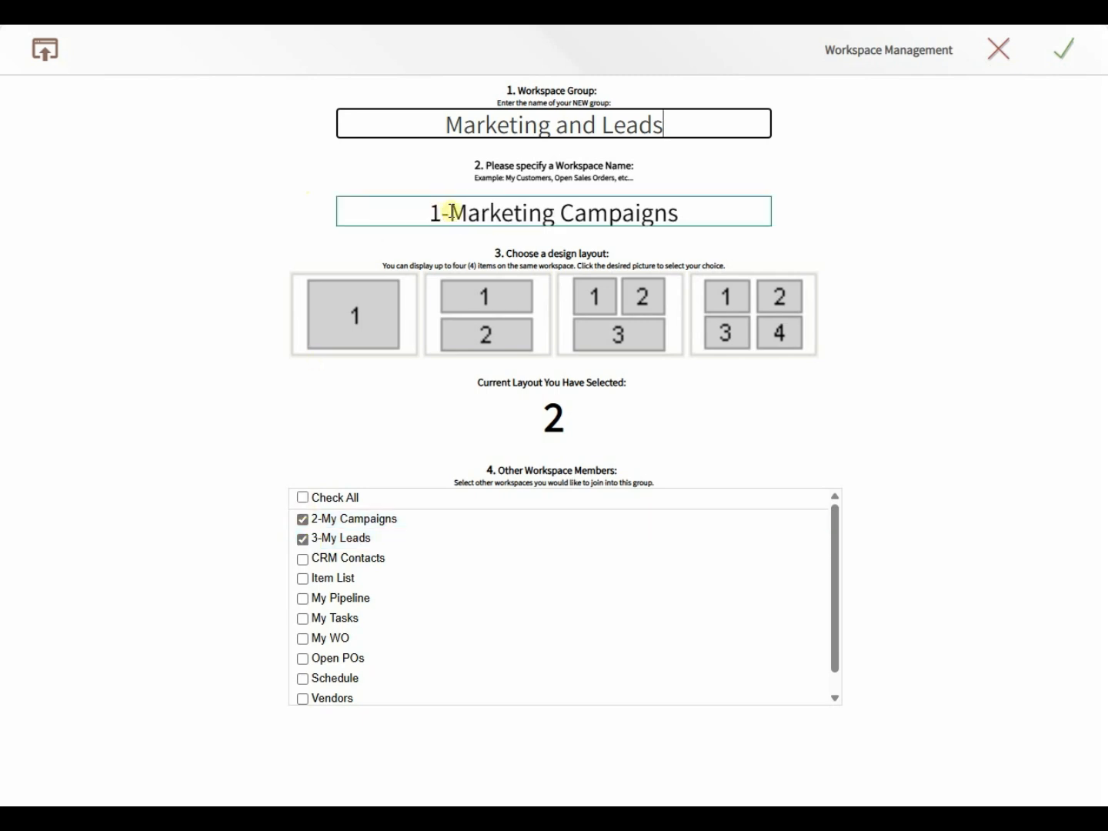
click(1068, 52)
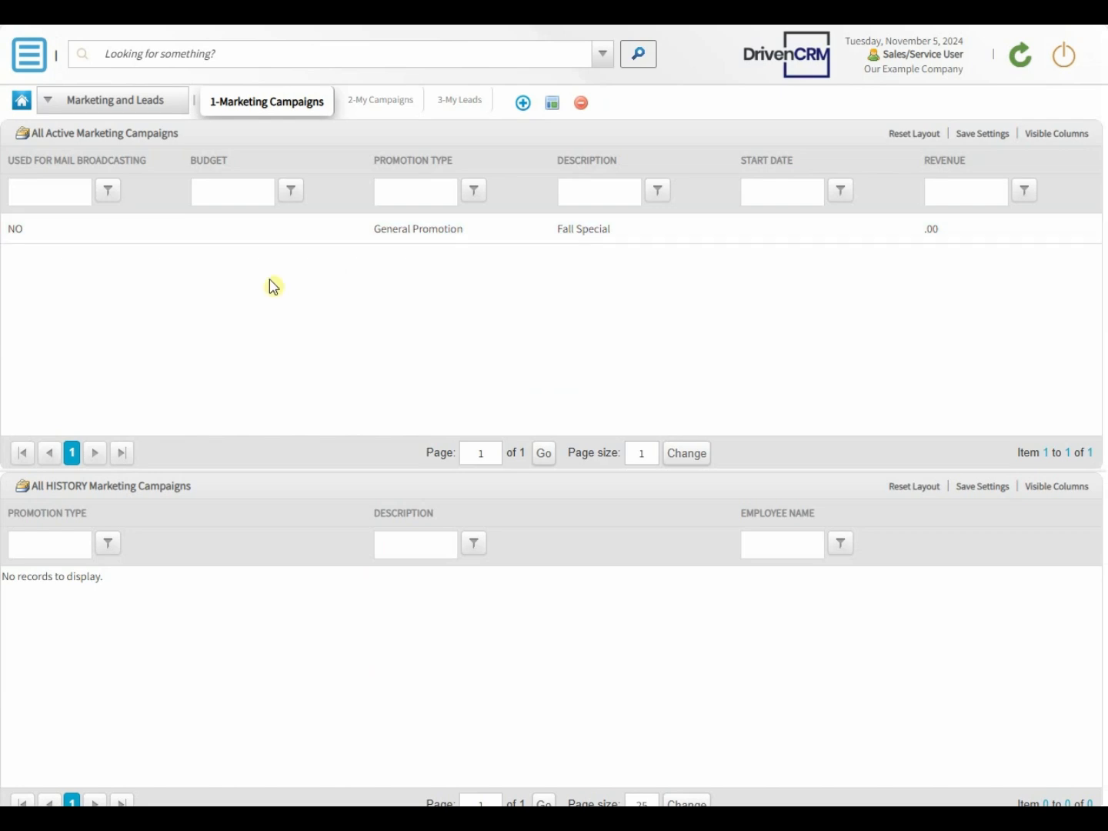
Step: Switch to the Home Group workspaces to view them, and return to the Marketing and Leads group
click(179, 114)
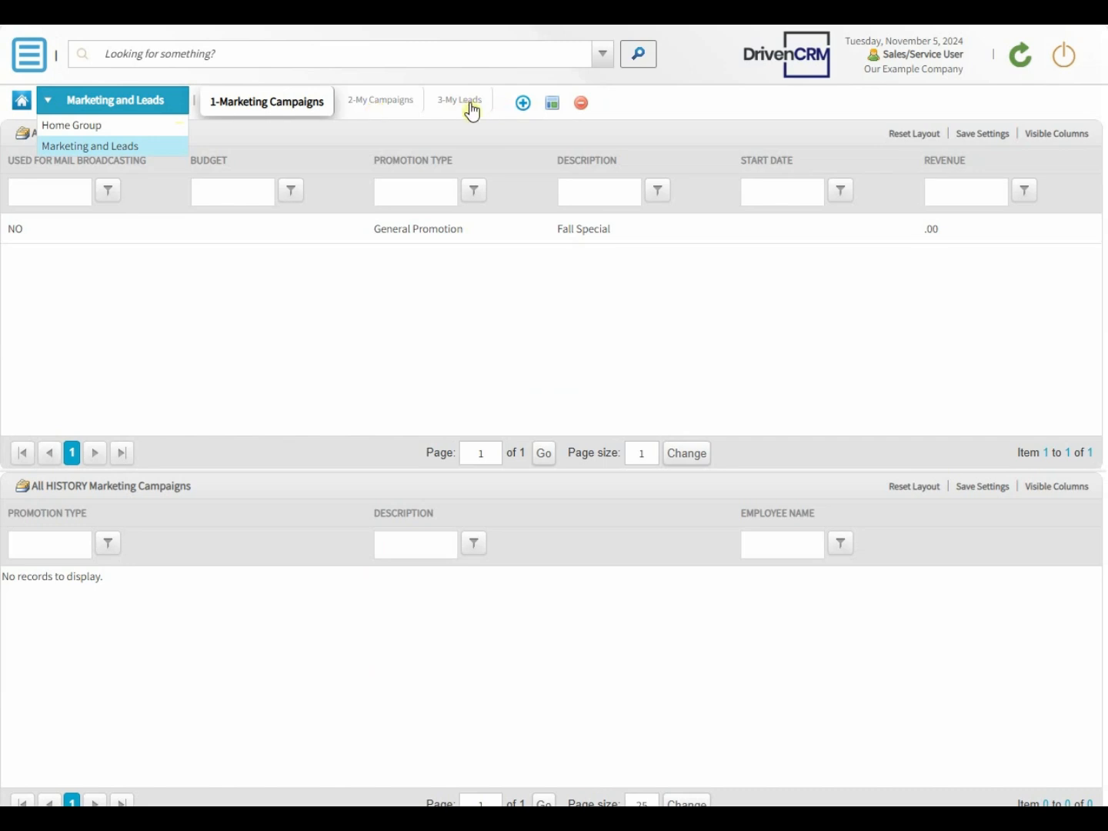
click(79, 128)
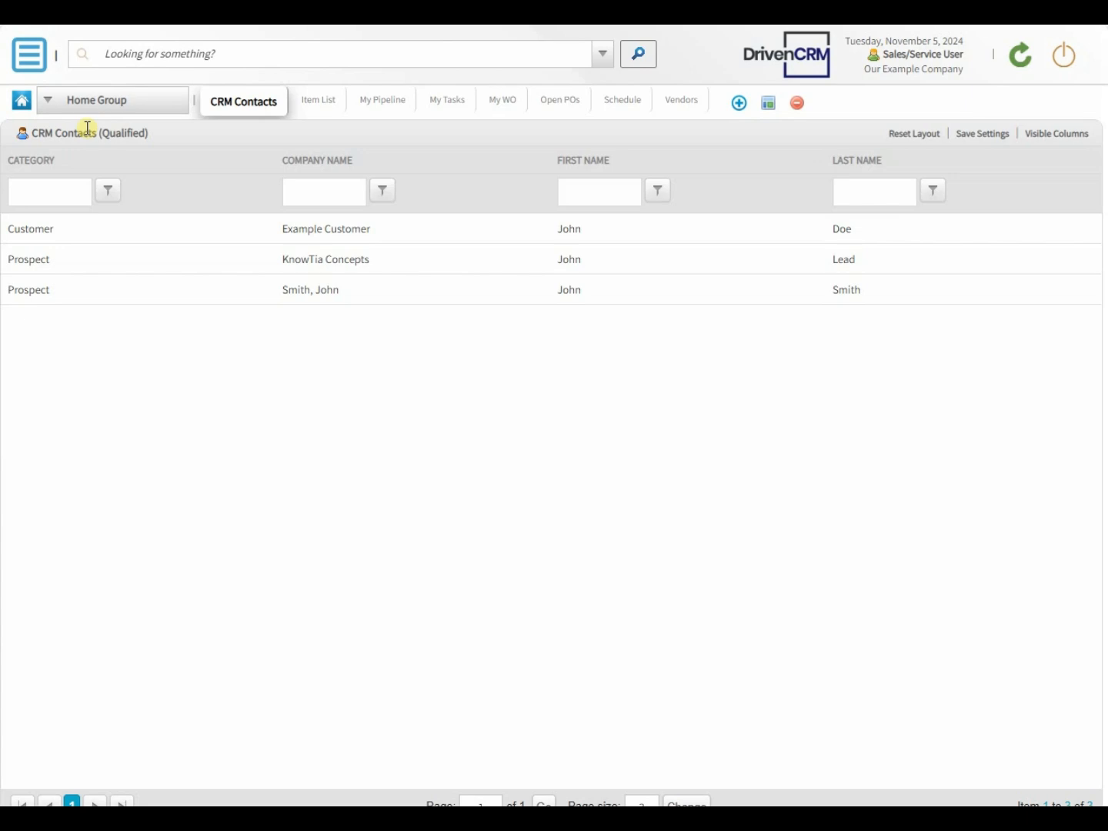
click(163, 102)
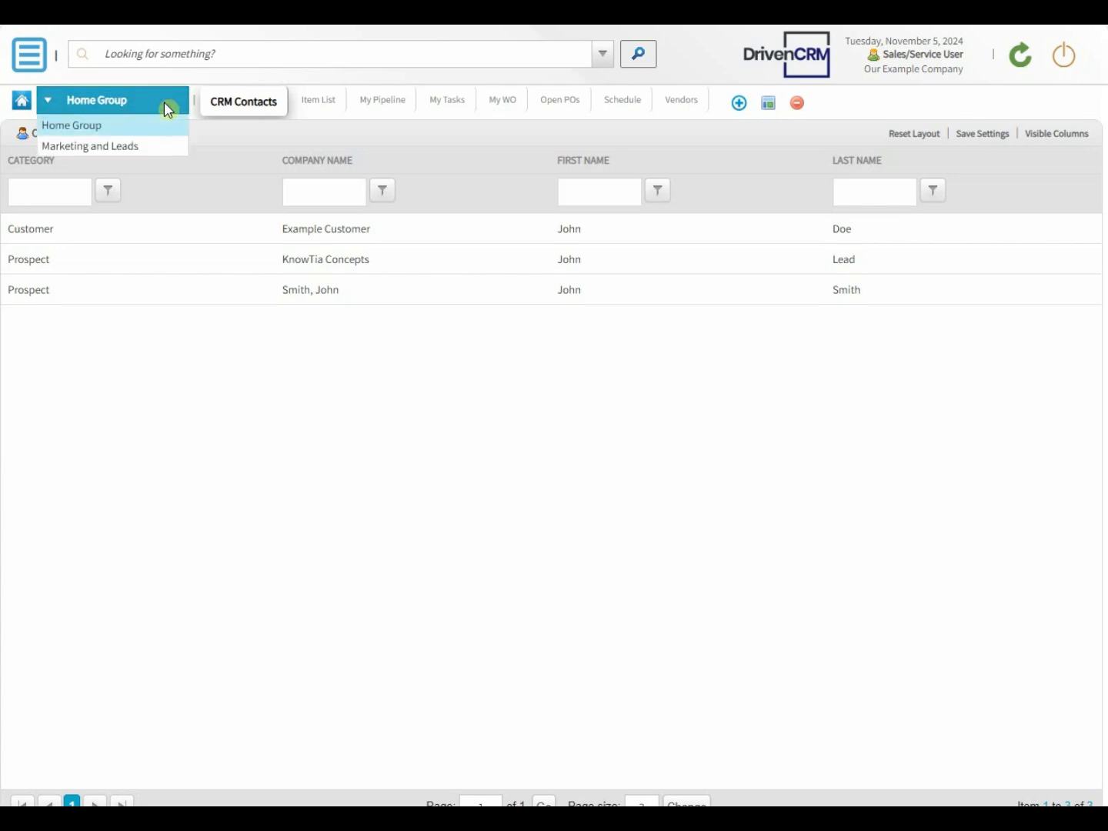
click(164, 150)
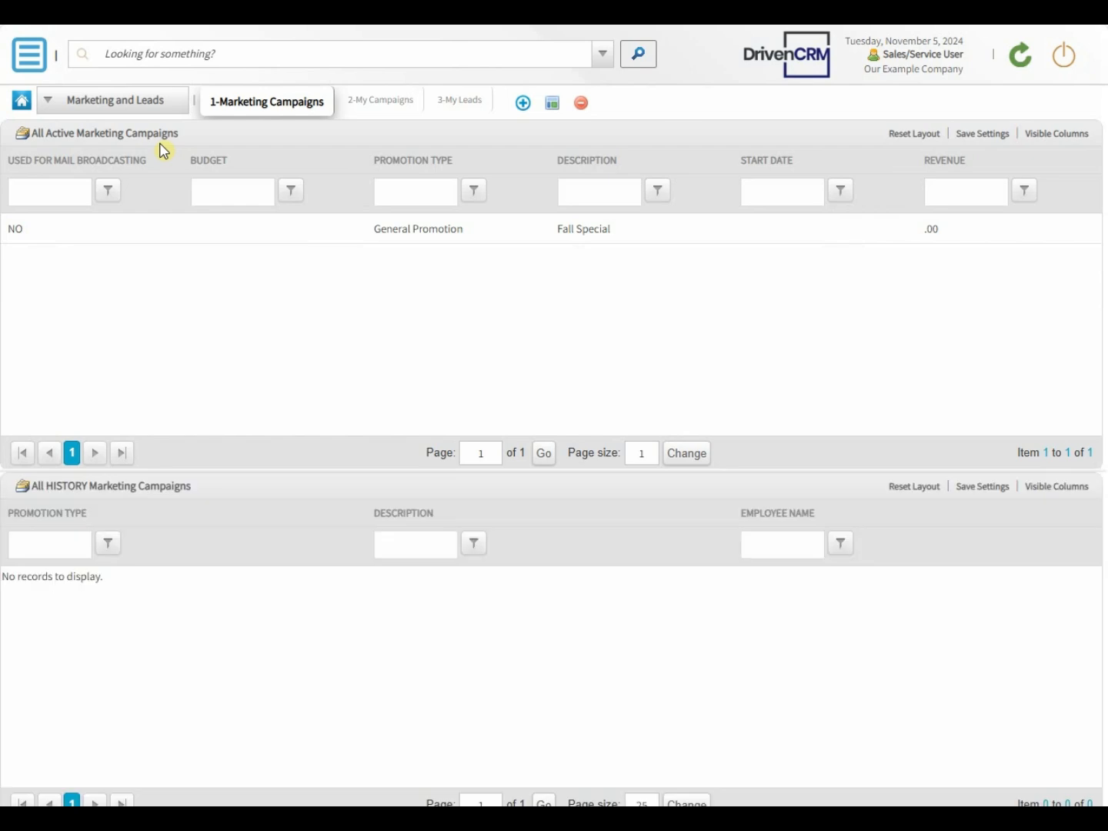